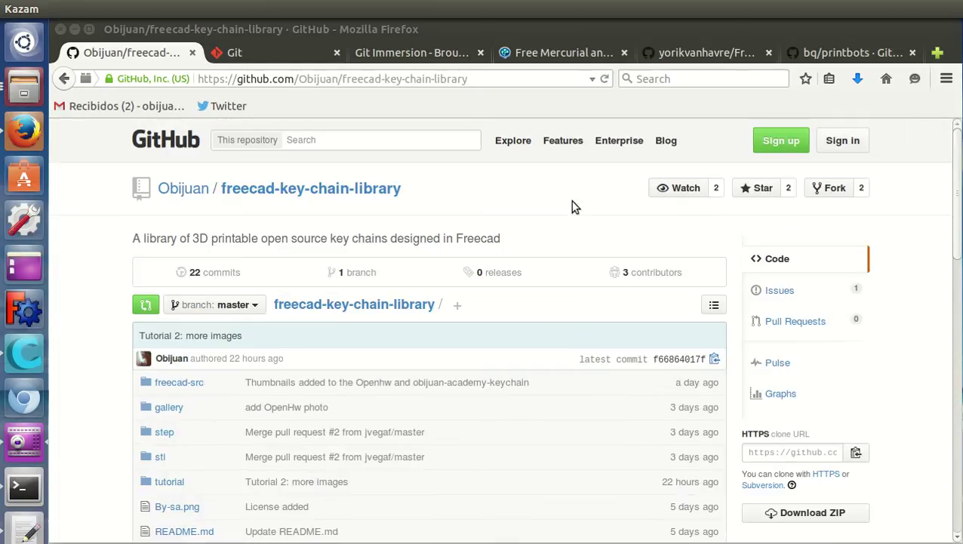
# Open the freecad-src folder to look through its FreeCAD files
pyautogui.scroll(-5, 533, 355)
pyautogui.scroll(5, 533, 355)
pyautogui.click(191, 385)
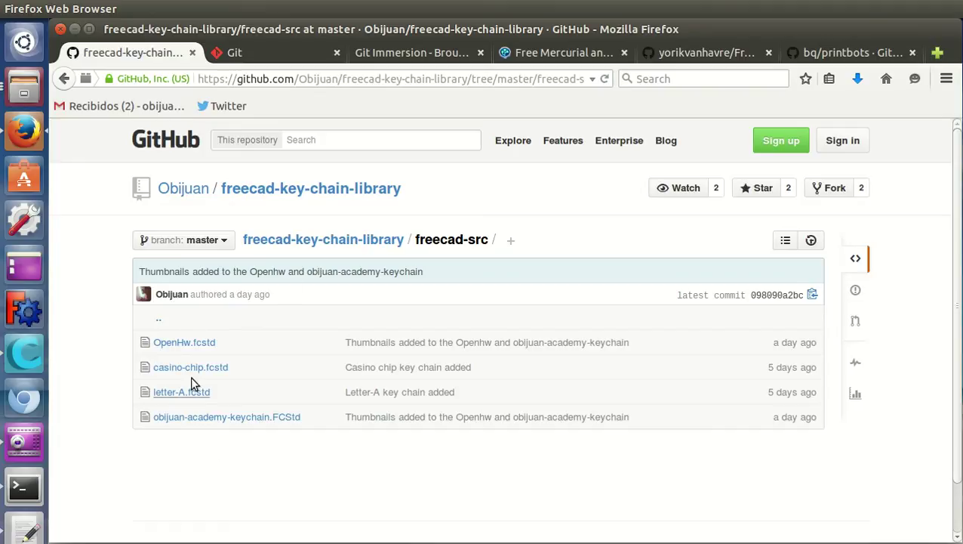
# Return to the freecad-key-chain-library repository root and scroll through its listing
pyautogui.click(159, 317)
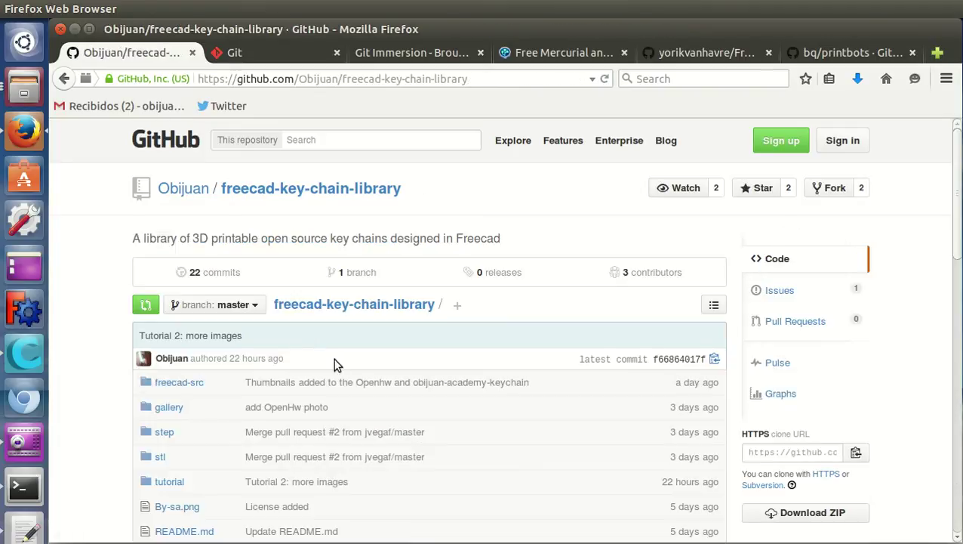
pyautogui.scroll(-4, 333, 355)
pyautogui.scroll(-2, 322, 332)
pyautogui.scroll(2, 378, 332)
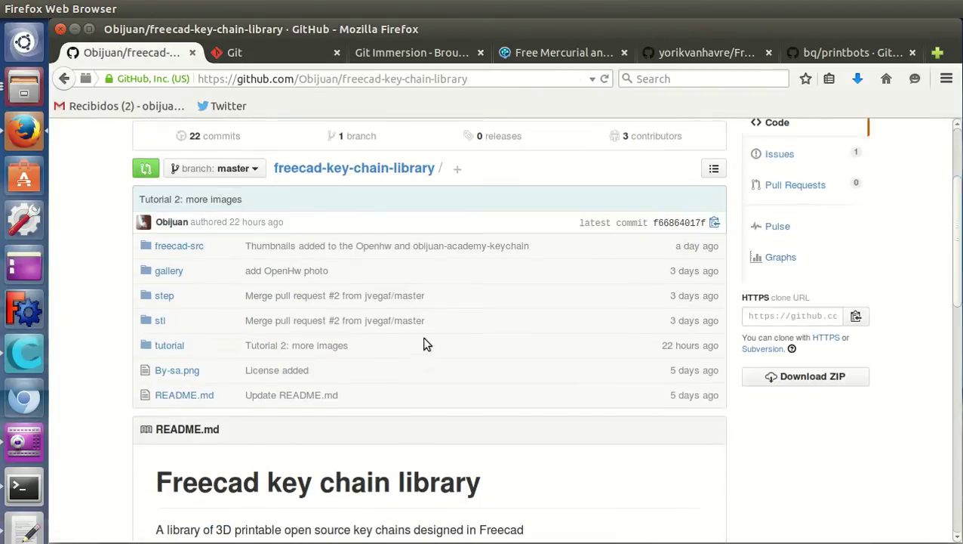
pyautogui.scroll(2, 422, 344)
# Open the gallery folder and view the OpenHw-1.jpg yellow gear key chain image
pyautogui.click(163, 322)
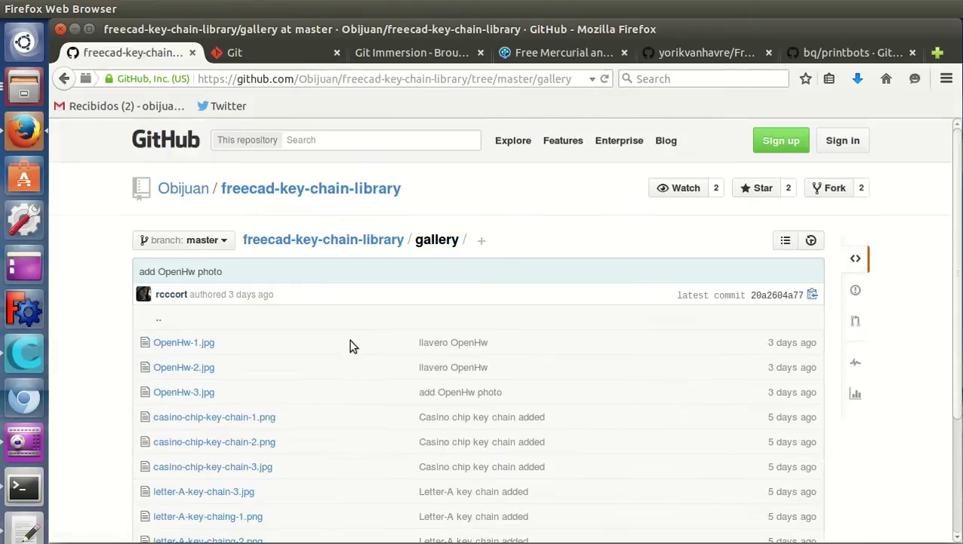
pyautogui.scroll(-4, 330, 333)
pyautogui.click(206, 196)
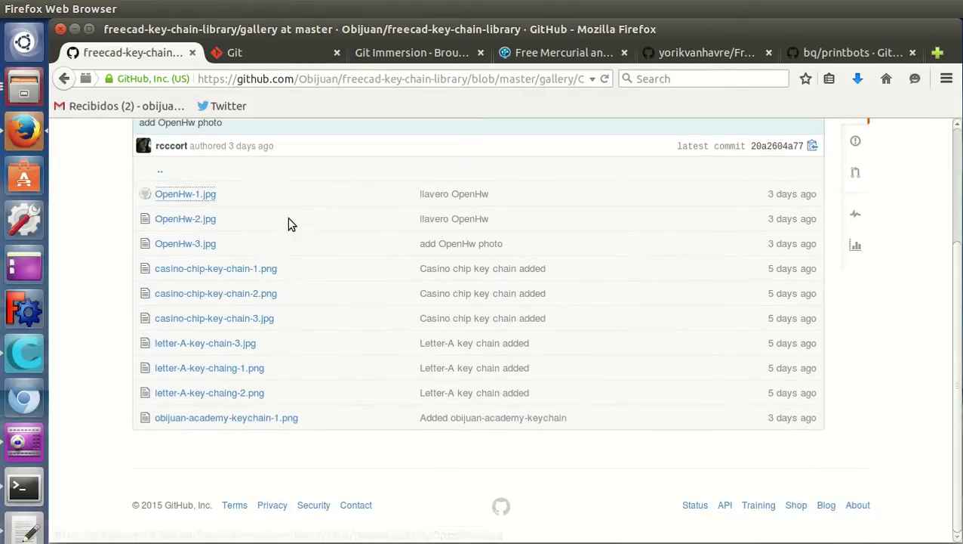
pyautogui.scroll(-1, 544, 343)
pyautogui.scroll(-4, 742, 381)
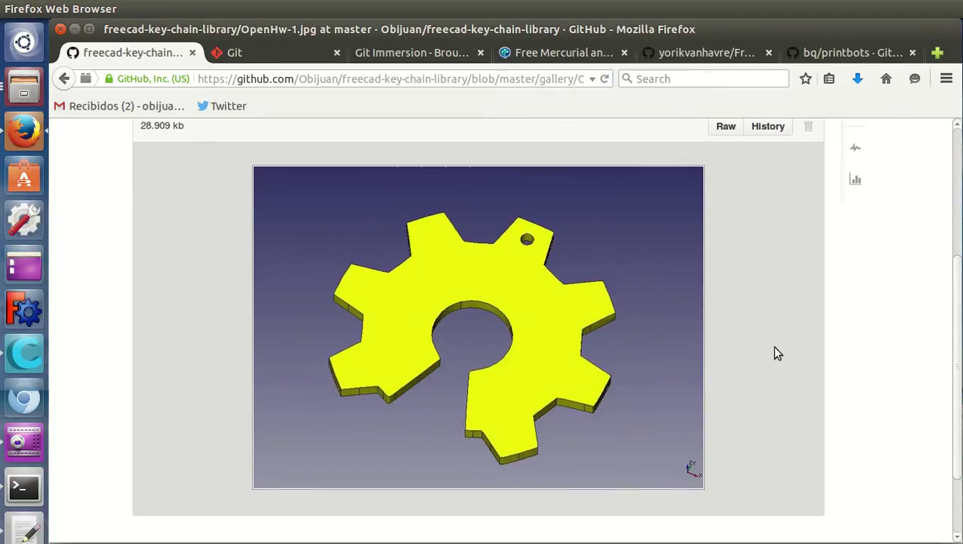
pyautogui.scroll(1, 775, 347)
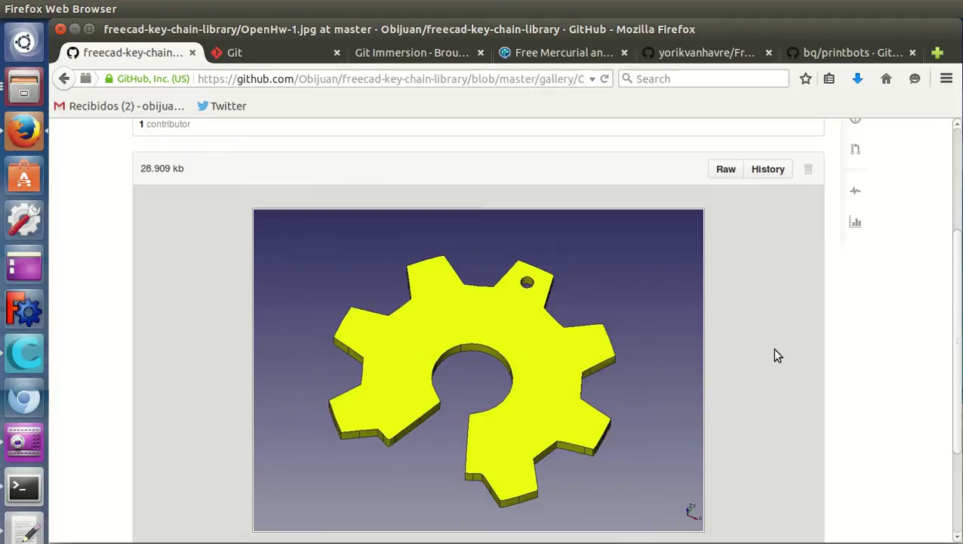
pyautogui.scroll(4, 775, 354)
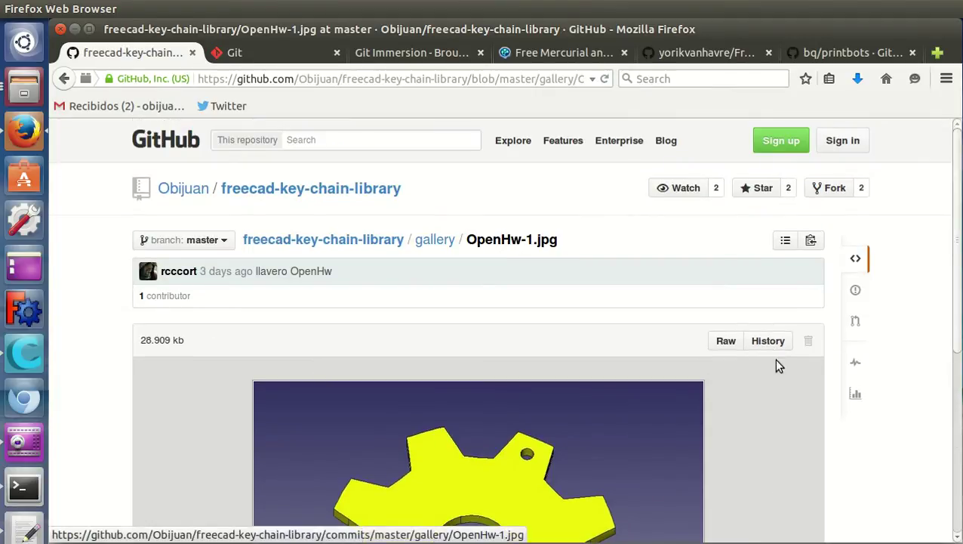
# Go back via the gallery listing to the repository's main page
pyautogui.click(430, 243)
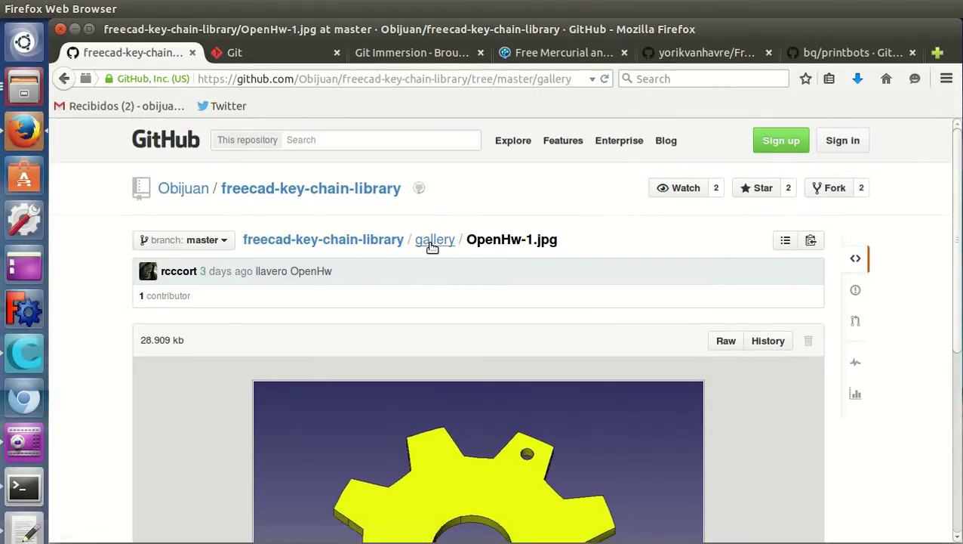
pyautogui.scroll(-4, 400, 367)
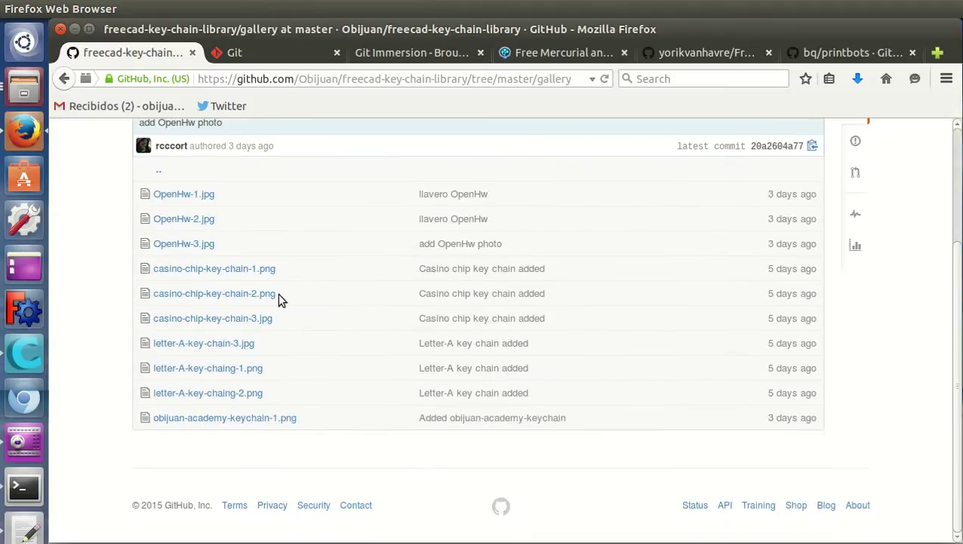
pyautogui.scroll(4, 278, 295)
pyautogui.click(317, 243)
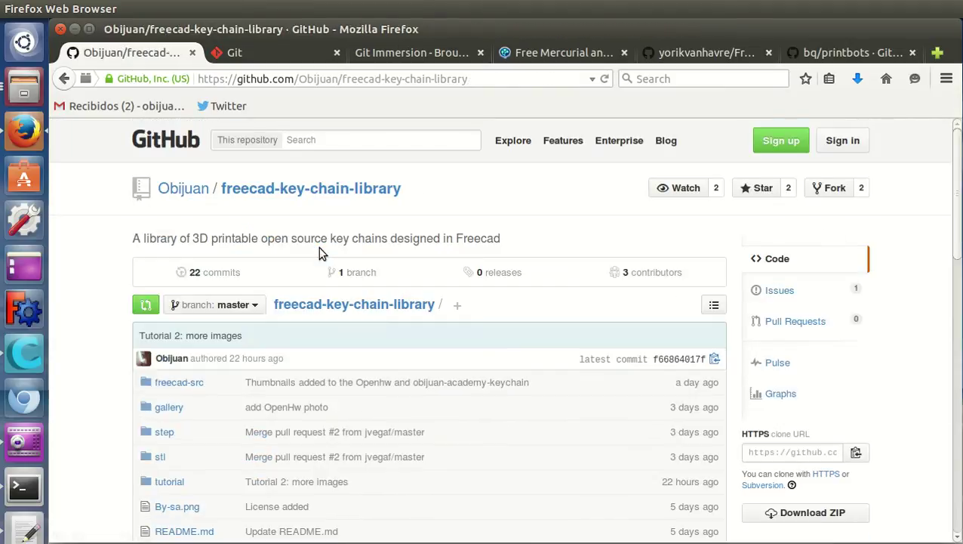
pyautogui.scroll(-2, 305, 403)
pyautogui.scroll(-1, 304, 397)
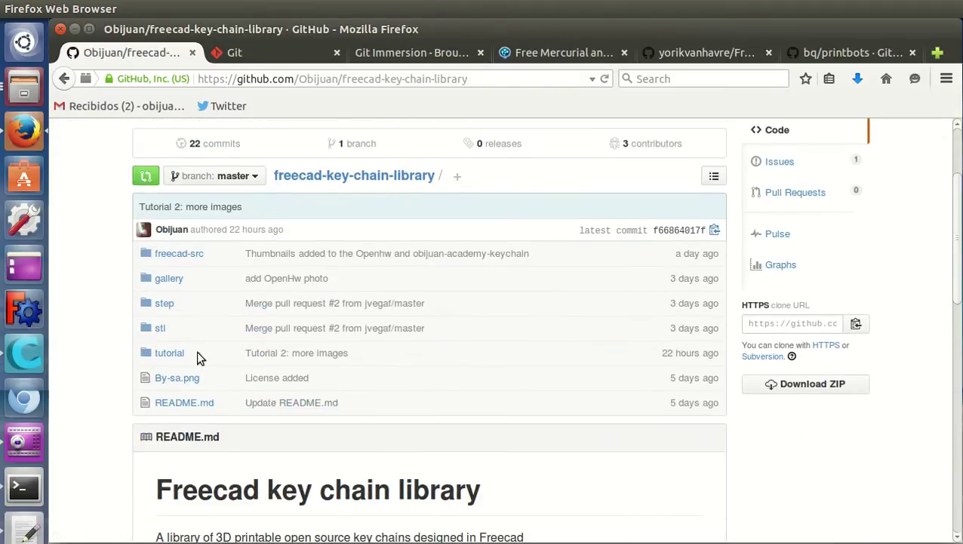
# Open stl/OpenHw.stl and rotate its 3D gear preview to a low oblique view
pyautogui.click(158, 330)
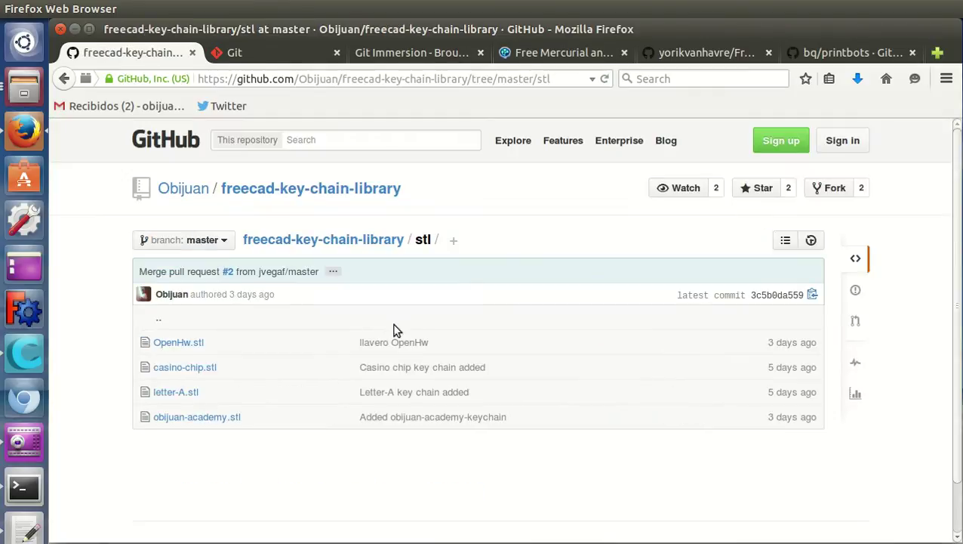
pyautogui.click(195, 344)
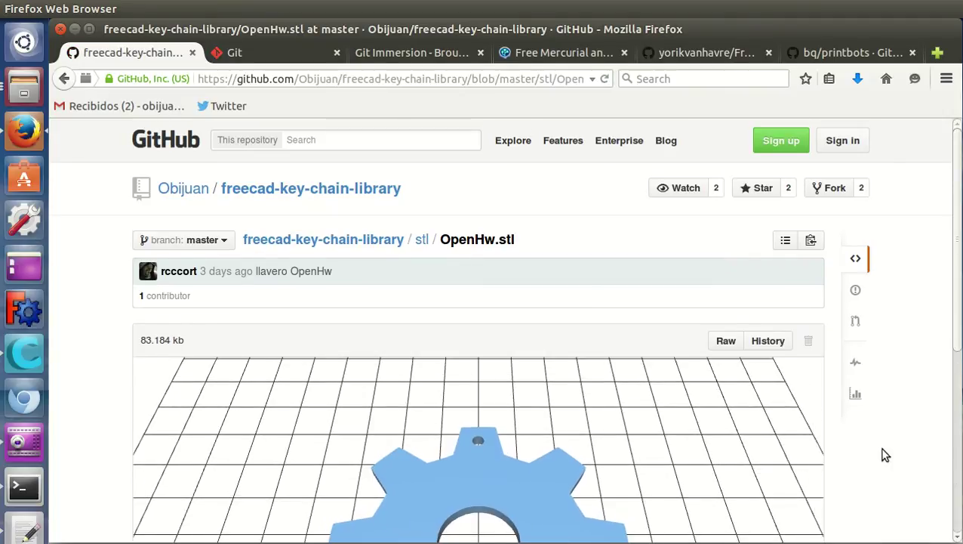
pyautogui.scroll(-5, 884, 454)
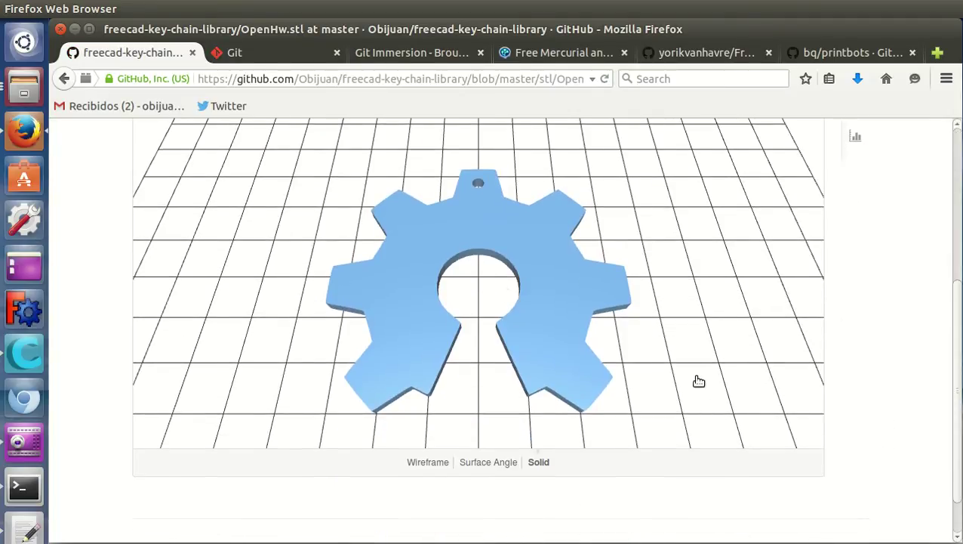
pyautogui.moveTo(629, 388)
pyautogui.mouseDown()
pyautogui.moveTo(409, 340)
pyautogui.moveTo(691, 341)
pyautogui.moveTo(658, 327)
pyautogui.moveTo(548, 370)
pyautogui.moveTo(685, 305)
pyautogui.moveTo(673, 268)
pyautogui.moveTo(654, 299)
pyautogui.moveTo(626, 314)
pyautogui.moveTo(527, 315)
pyautogui.mouseUp()
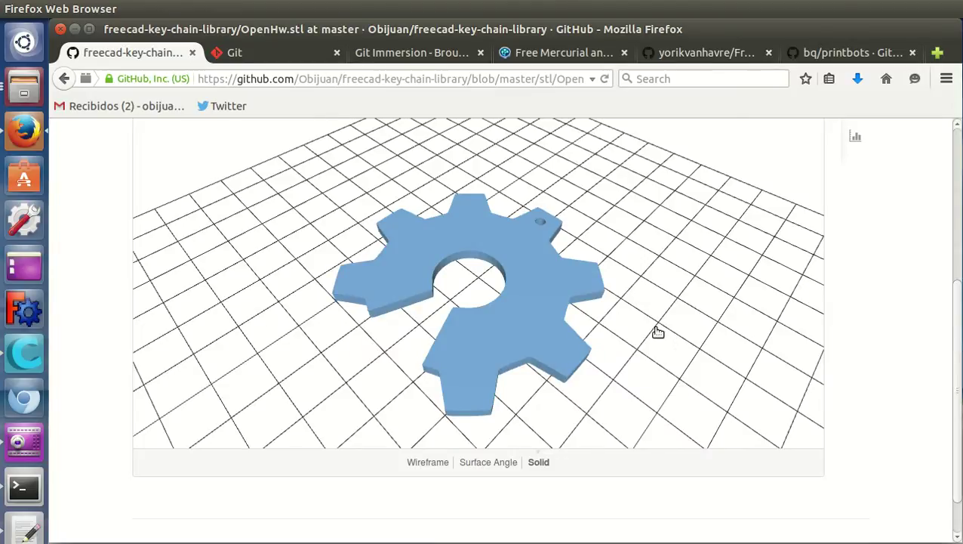
pyautogui.scroll(4, 862, 378)
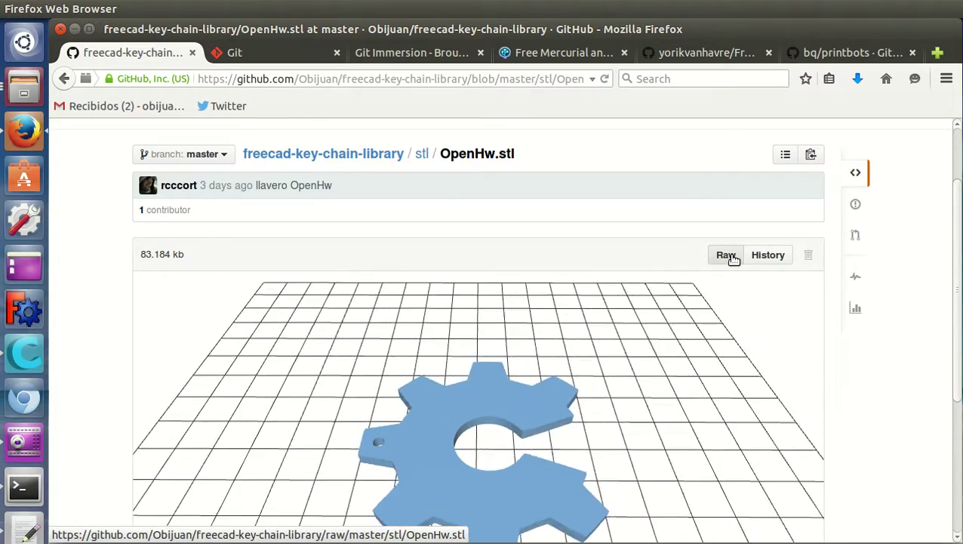
# Save the raw OpenHw.stl link into Downloads and bring up the file manager
pyautogui.rightClick(729, 256)
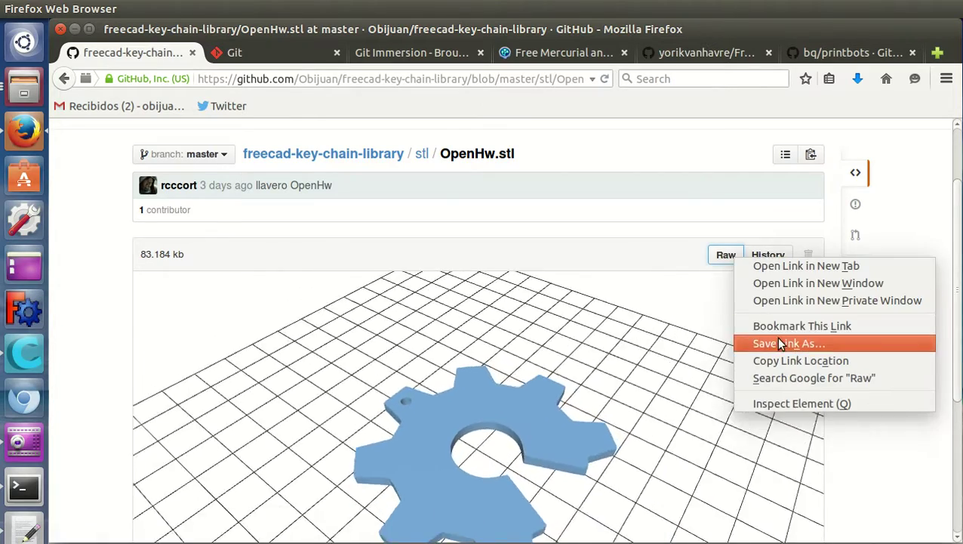
pyautogui.click(782, 344)
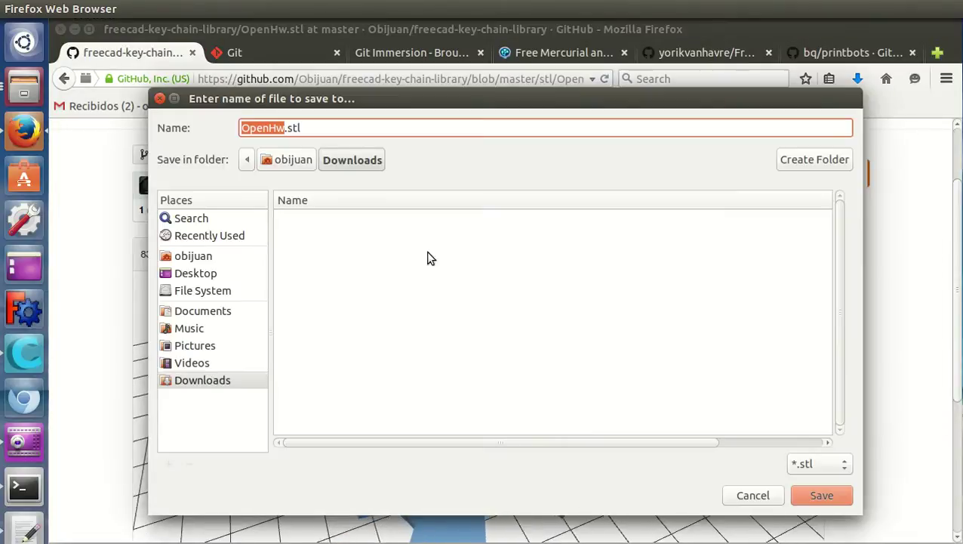
pyautogui.click(831, 492)
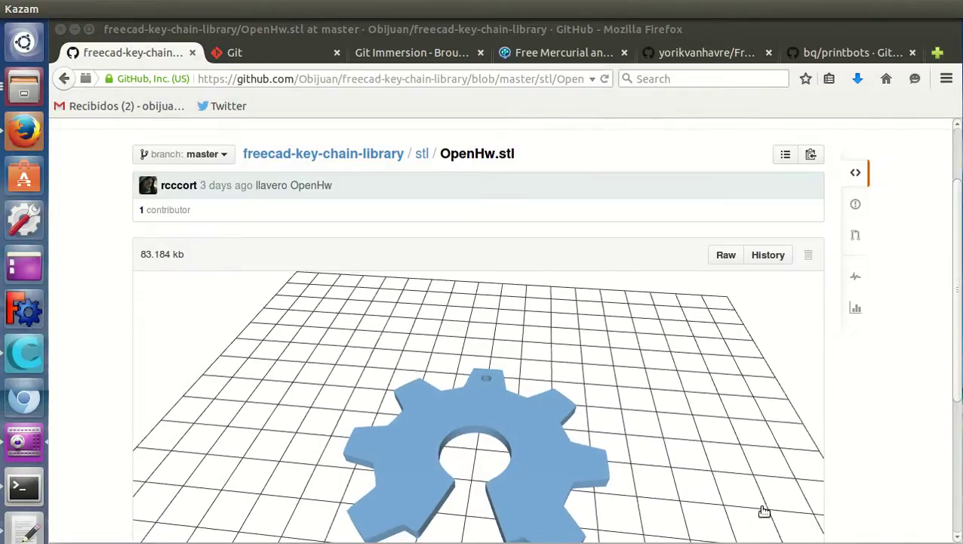
pyautogui.click(32, 270)
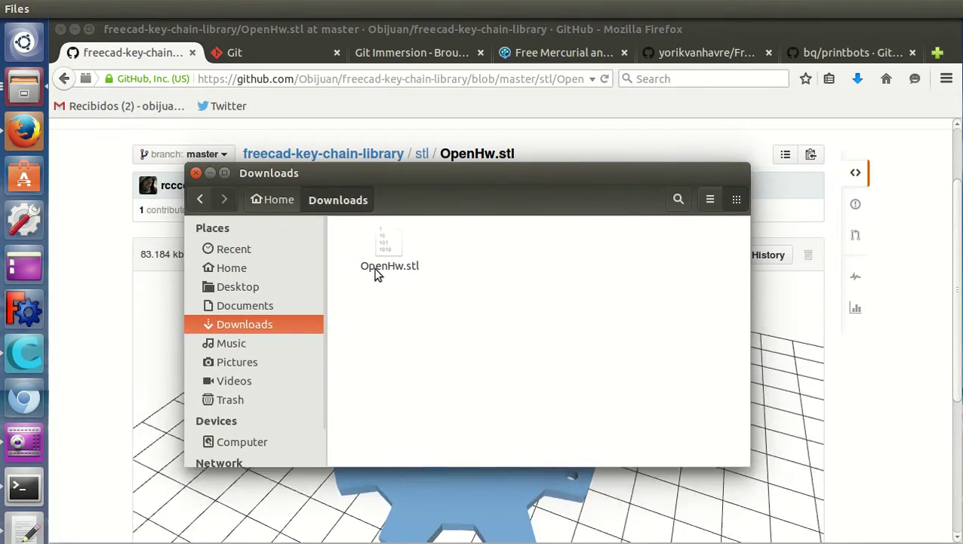
# Load OpenHw.stl from Downloads onto Cura's build plate, view the gear from above, then minimize Cura
pyautogui.moveTo(417, 170); pyautogui.dragTo(581, 142)
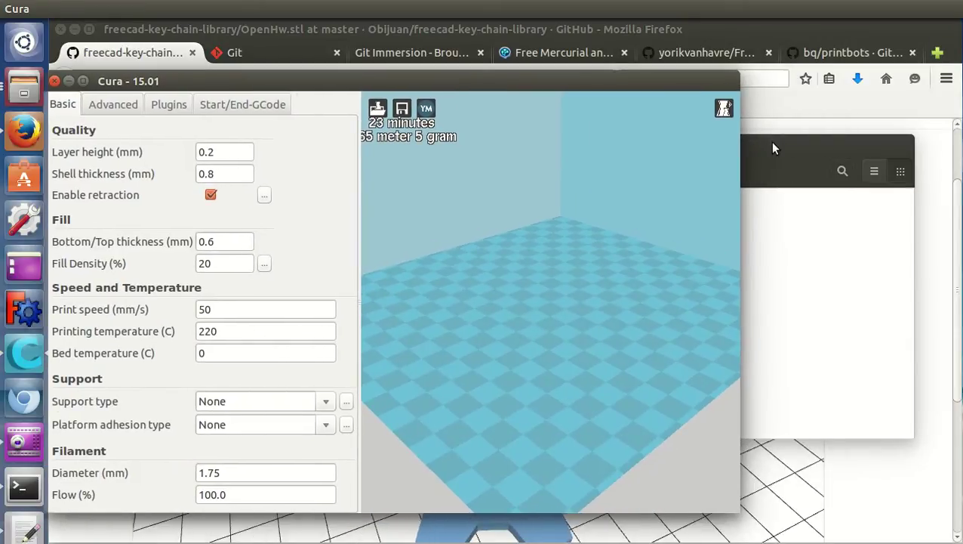
pyautogui.moveTo(785, 143); pyautogui.dragTo(962, 169)
pyautogui.moveTo(765, 240)
pyautogui.mouseDown()
pyautogui.moveTo(453, 296)
pyautogui.moveTo(460, 287)
pyautogui.mouseUp()
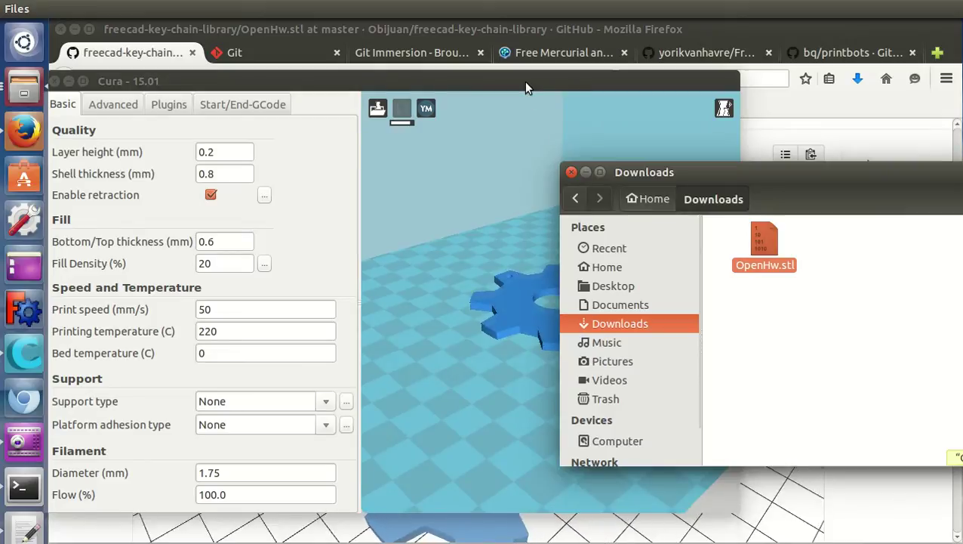
pyautogui.click(570, 343)
pyautogui.moveTo(570, 349)
pyautogui.mouseDown()
pyautogui.moveTo(593, 381)
pyautogui.moveTo(563, 362)
pyautogui.moveTo(570, 380)
pyautogui.moveTo(578, 363)
pyautogui.moveTo(563, 360)
pyautogui.mouseUp()
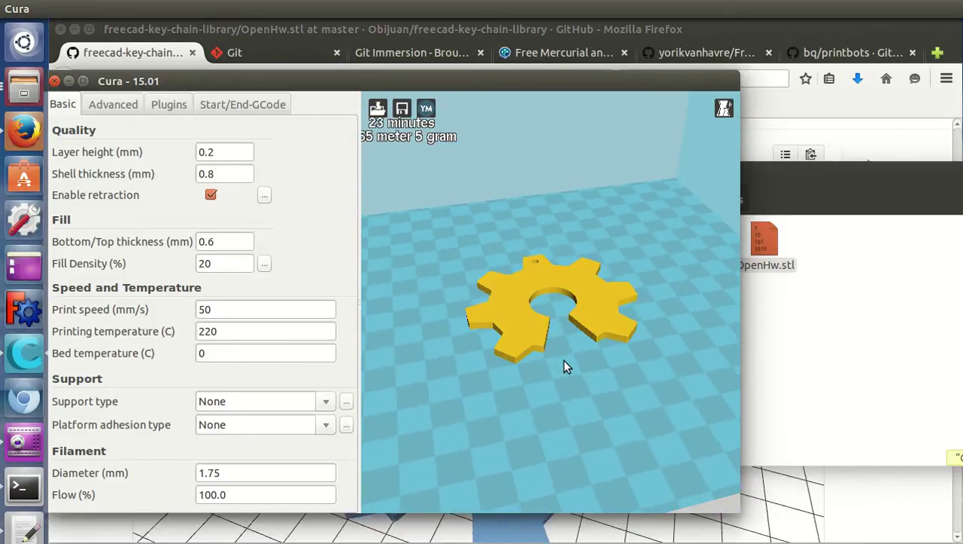
pyautogui.click(67, 82)
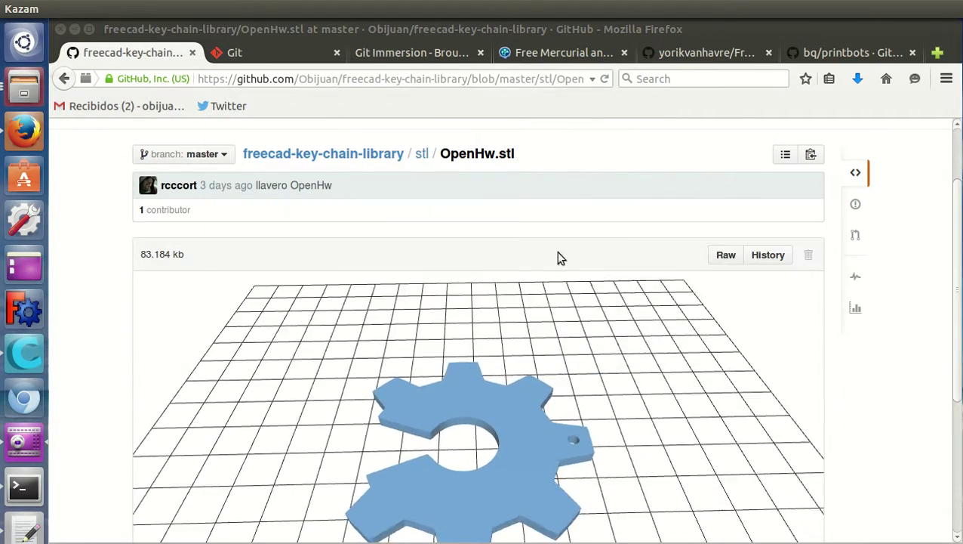
# From the repository root, save the whole repo as freecad-key-chain-library-master.zip
pyautogui.click(354, 154)
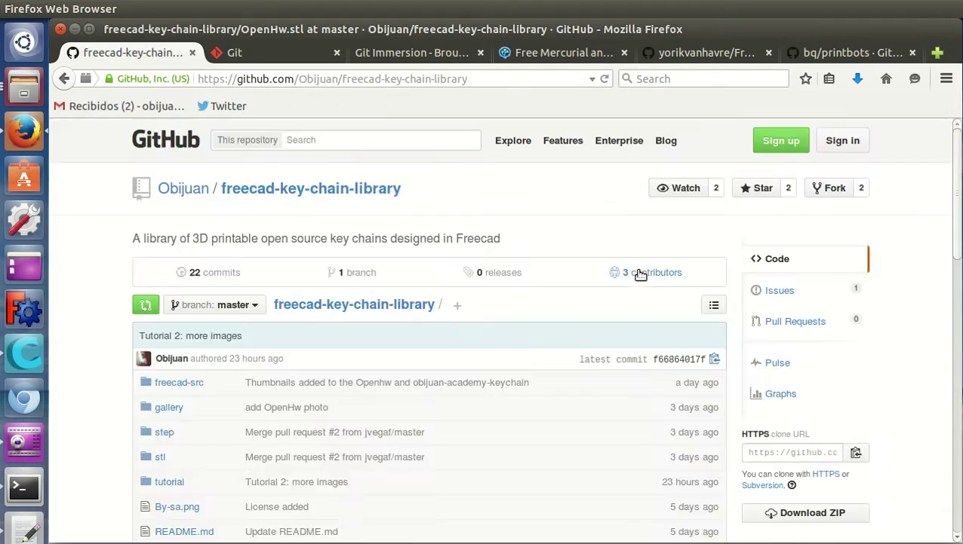
pyautogui.scroll(-3, 536, 295)
pyautogui.scroll(-1, 541, 302)
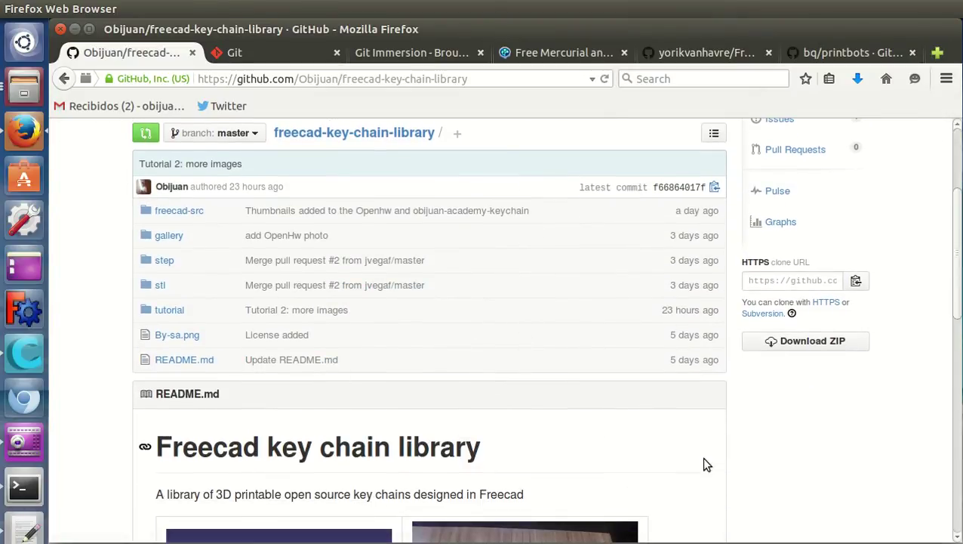
pyautogui.click(796, 344)
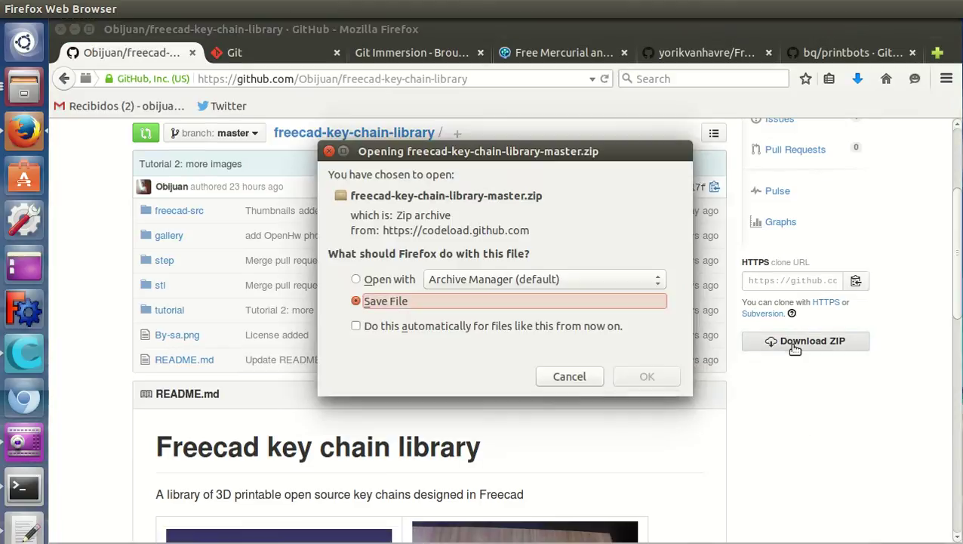
pyautogui.click(647, 376)
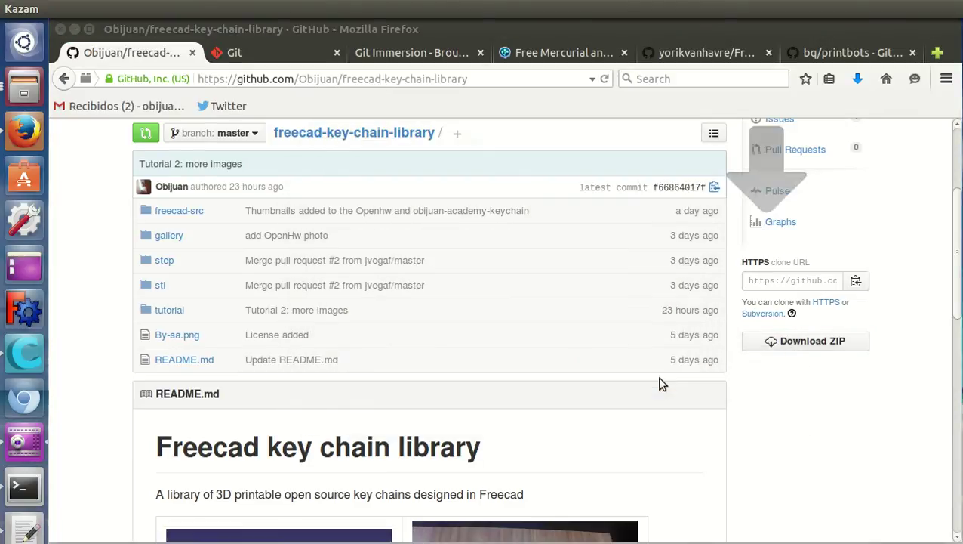
pyautogui.click(33, 92)
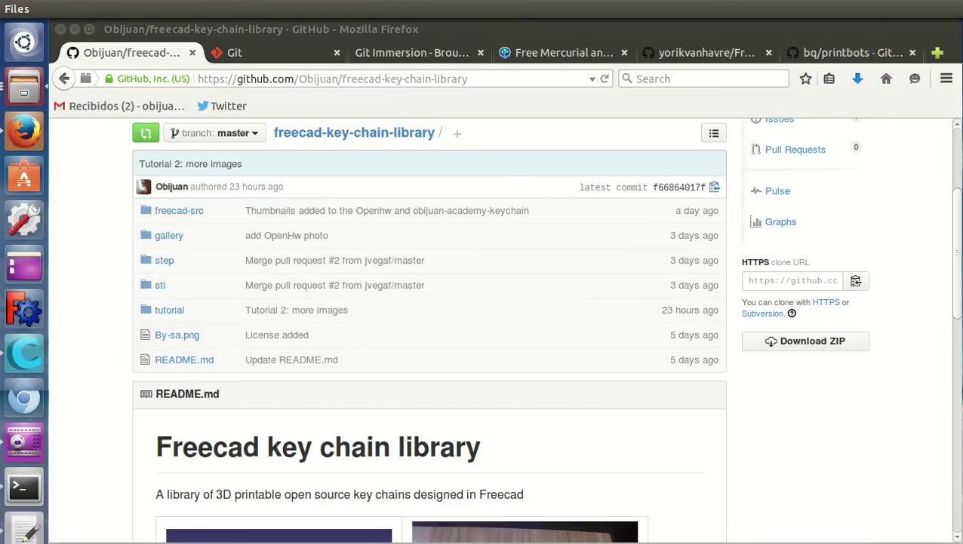
# Bring the Downloads window forward and open freecad-key-chain-library-master.zip in Archive Manager
pyautogui.click(33, 89)
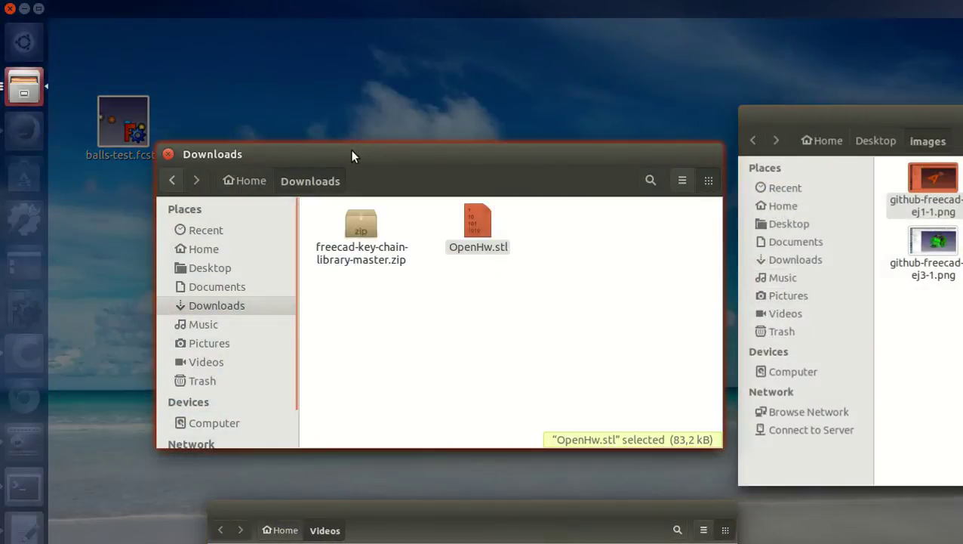
pyautogui.click(352, 149)
pyautogui.moveTo(680, 172); pyautogui.dragTo(322, 124)
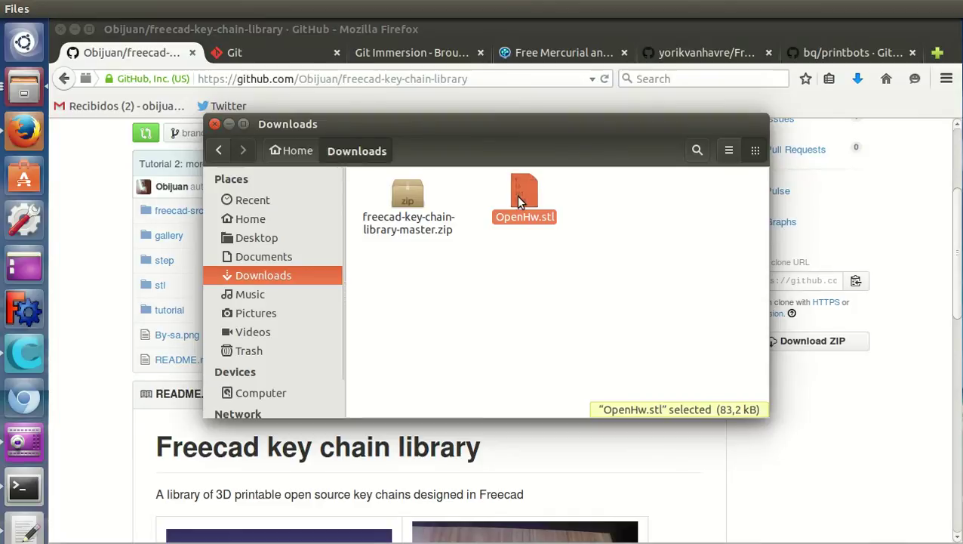
pyautogui.click(401, 201)
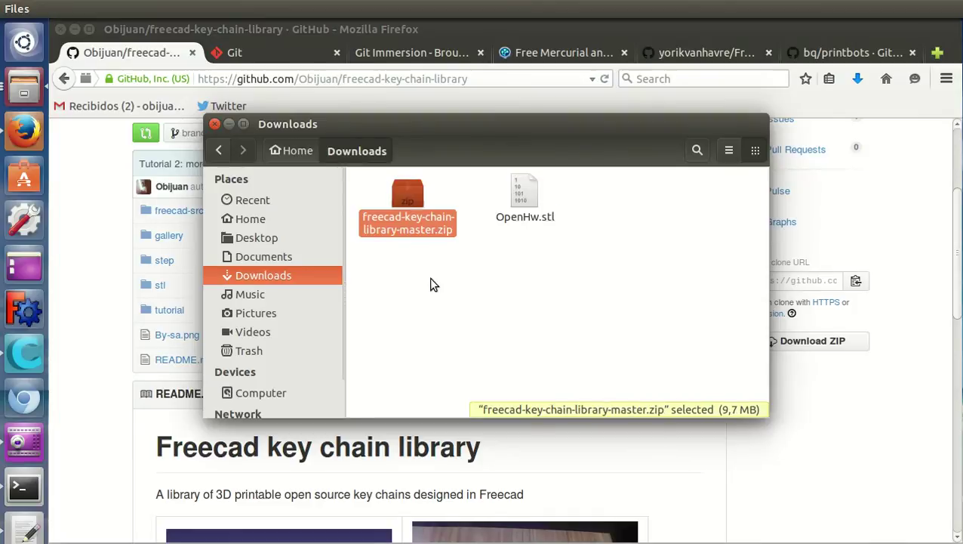
pyautogui.doubleClick(403, 191)
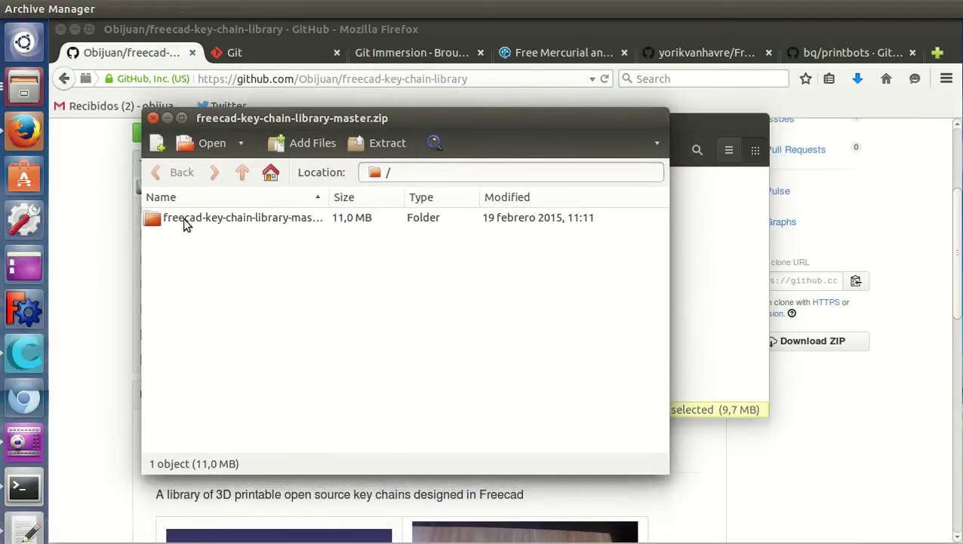
# View the seven items in the freecad-key-chain-library-master folder, then close Archive Manager
pyautogui.doubleClick(274, 218)
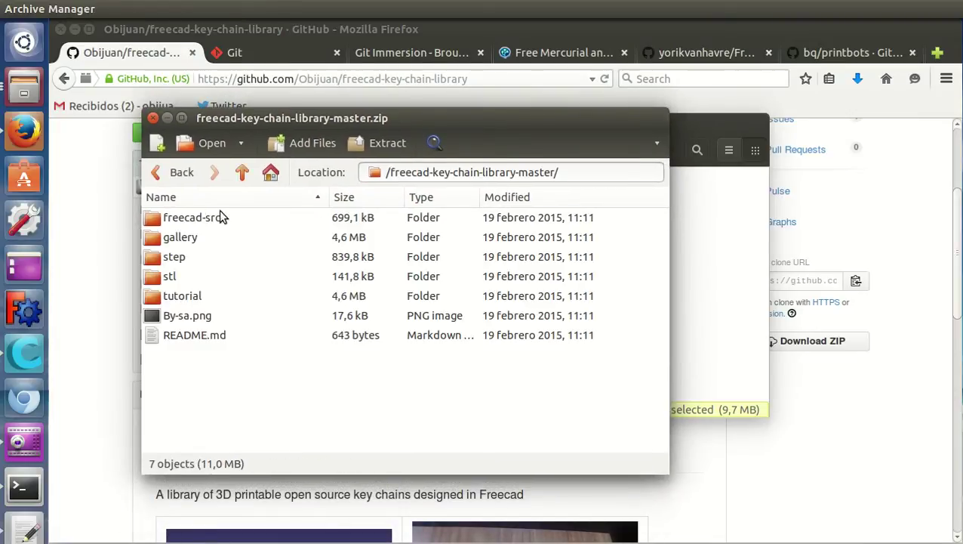
pyautogui.click(152, 119)
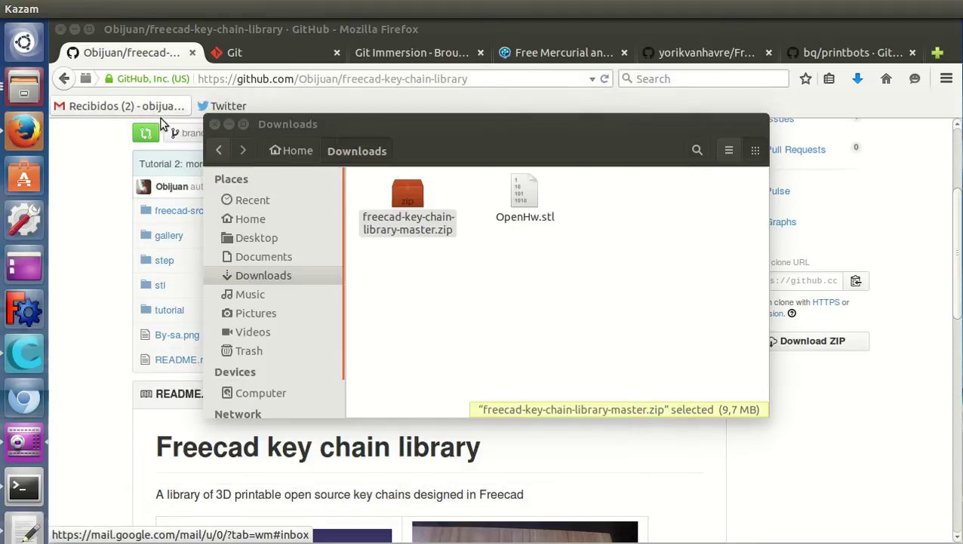
# Minimize the Downloads window and scroll the repository page showing its folders and 22 commits
pyautogui.click(229, 126)
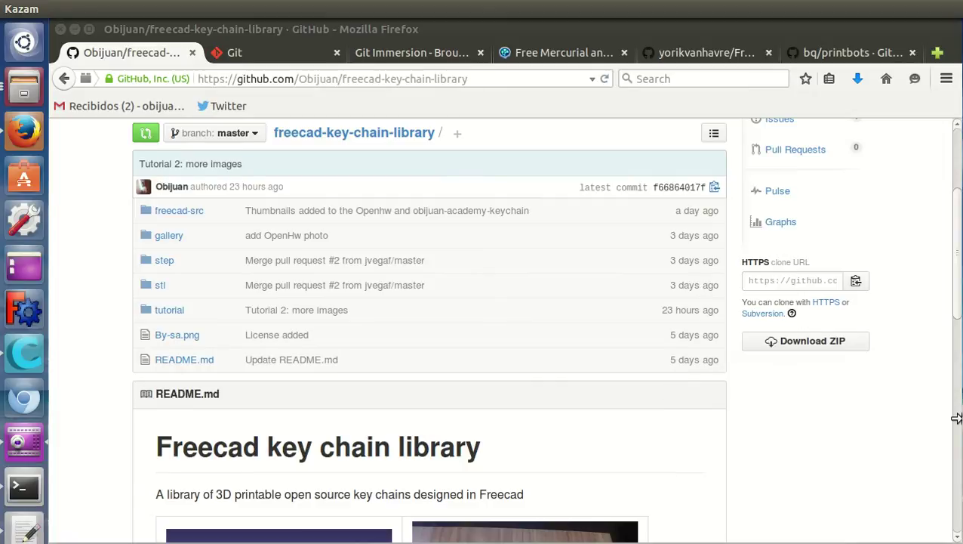
pyautogui.scroll(-2, 570, 346)
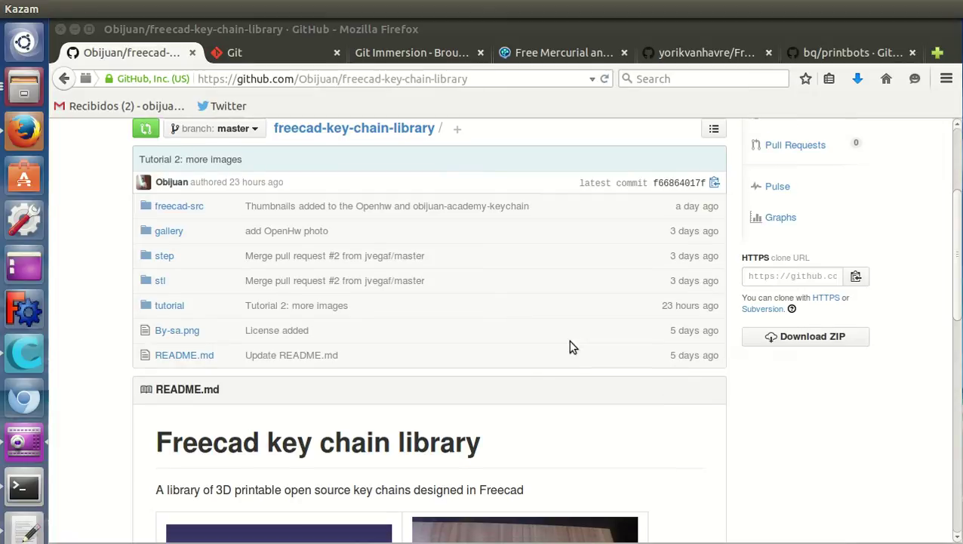
pyautogui.scroll(4, 570, 347)
pyautogui.scroll(2, 570, 348)
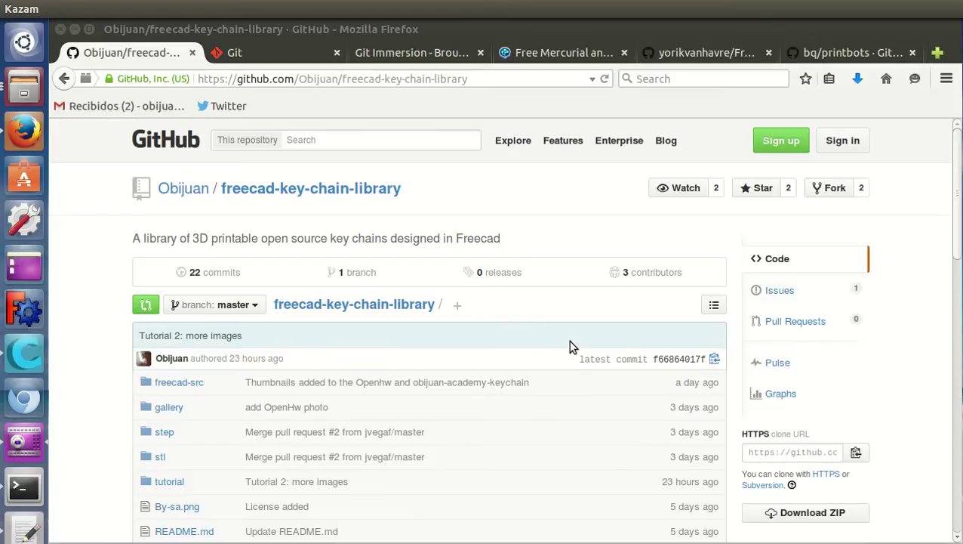
pyautogui.scroll(-4, 453, 333)
pyautogui.scroll(4, 473, 337)
pyautogui.scroll(-3, 509, 393)
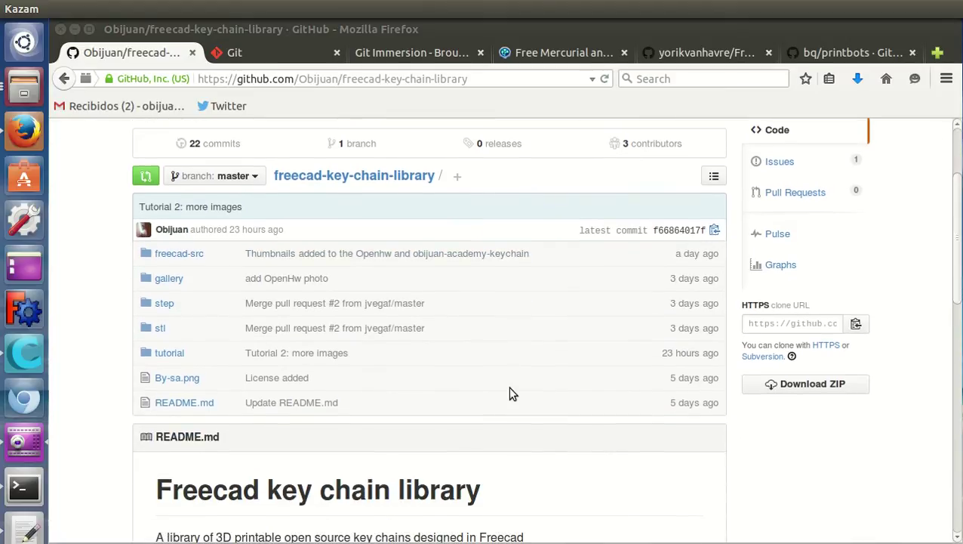
pyautogui.scroll(3, 509, 391)
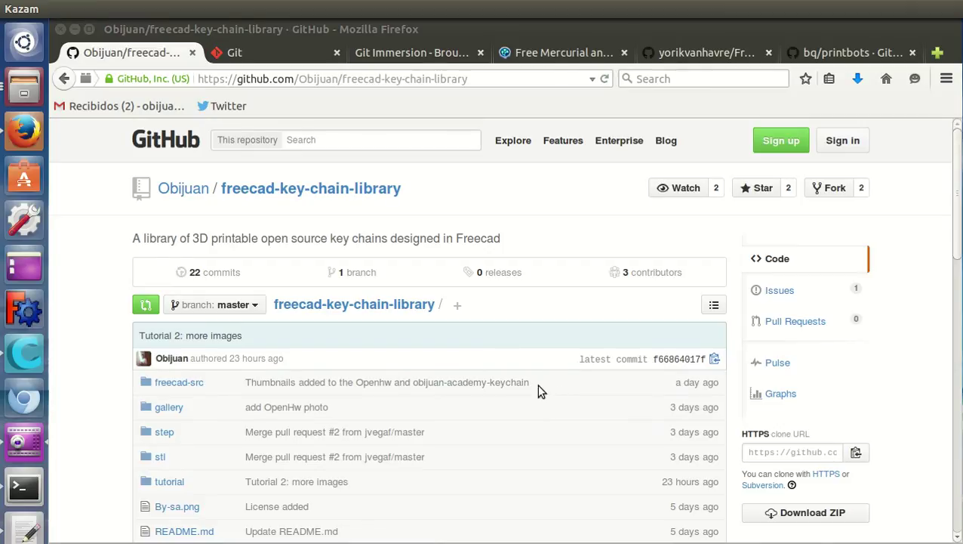
# Switch to the Git tab and scroll the git-scm.com homepage with the 2.3.0 release
pyautogui.click(269, 51)
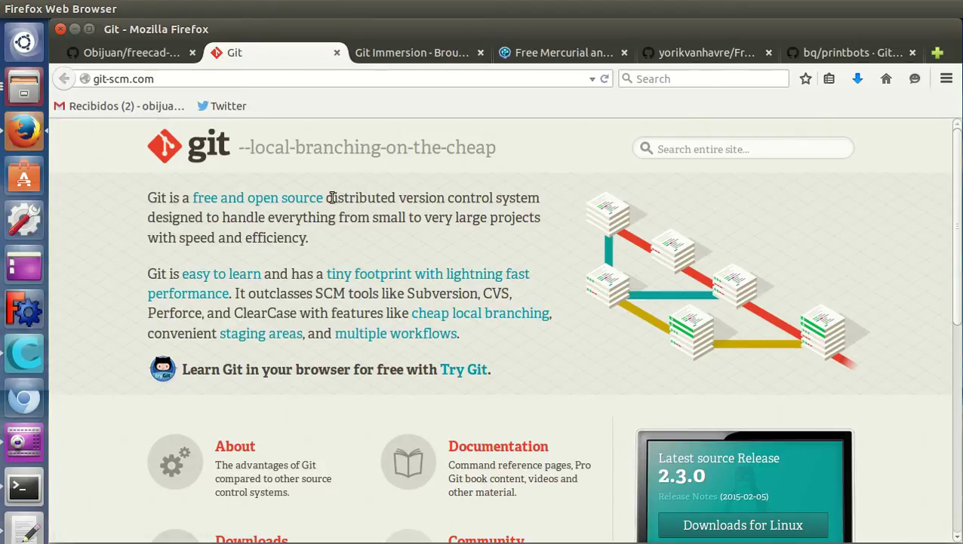
pyautogui.scroll(-2, 335, 333)
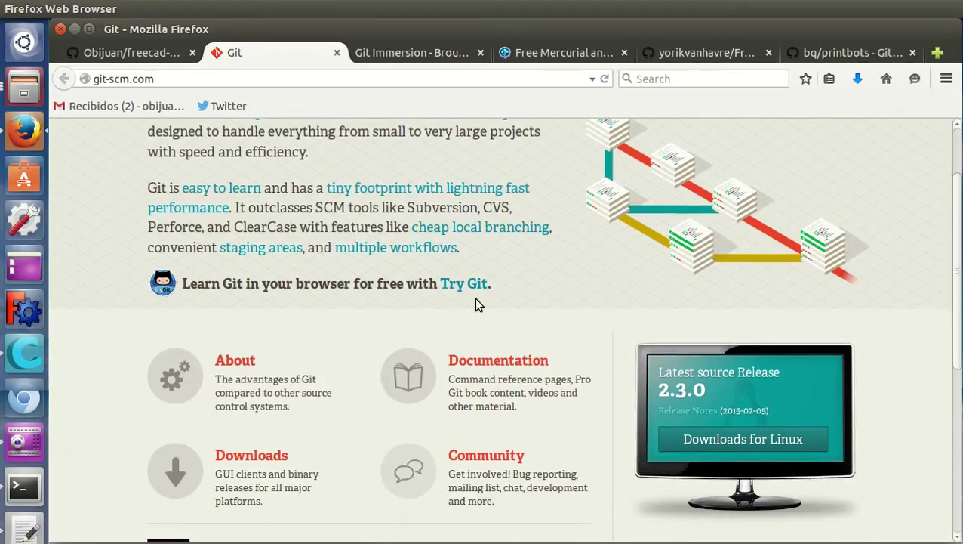
pyautogui.scroll(2, 487, 302)
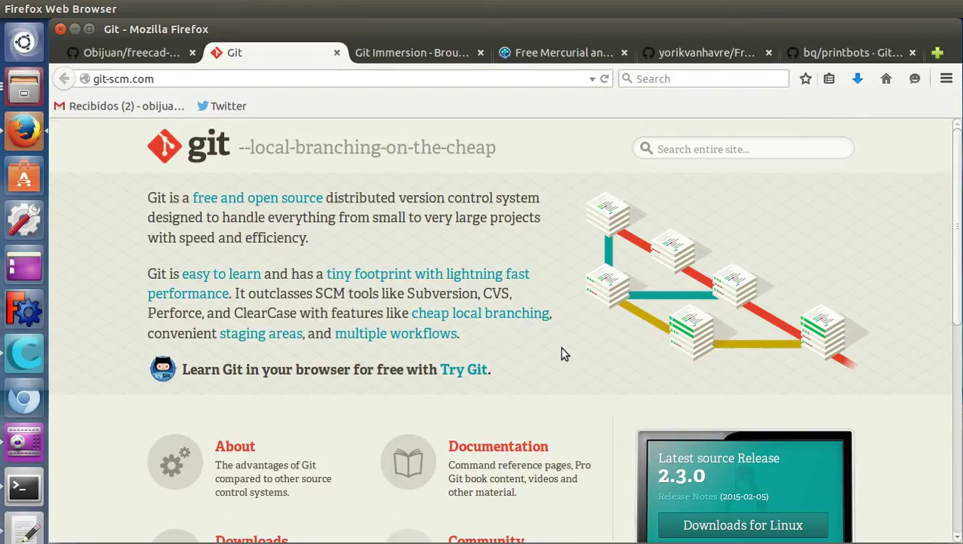
# Scroll through the Git Immersion guided Git tour, then switch to the SourceTree site
pyautogui.click(393, 57)
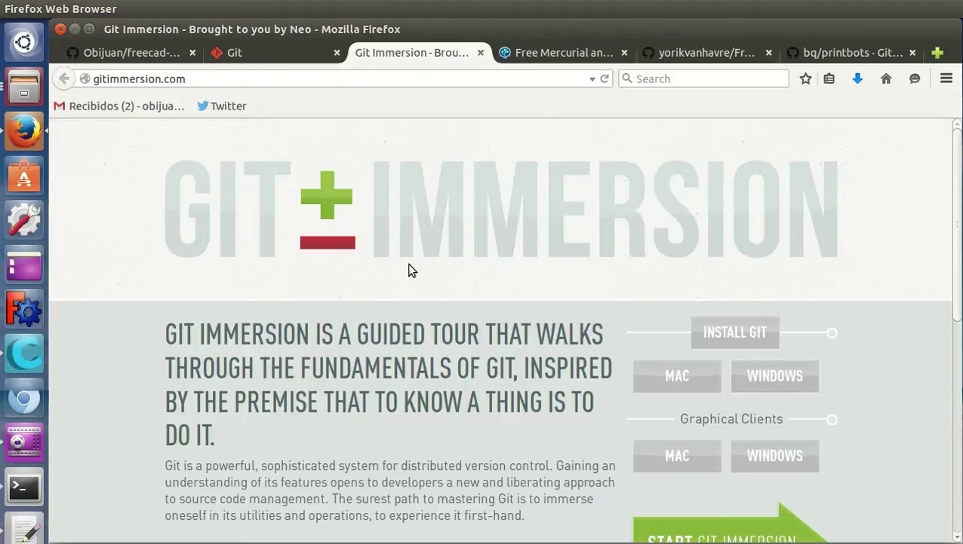
pyautogui.scroll(-1, 476, 327)
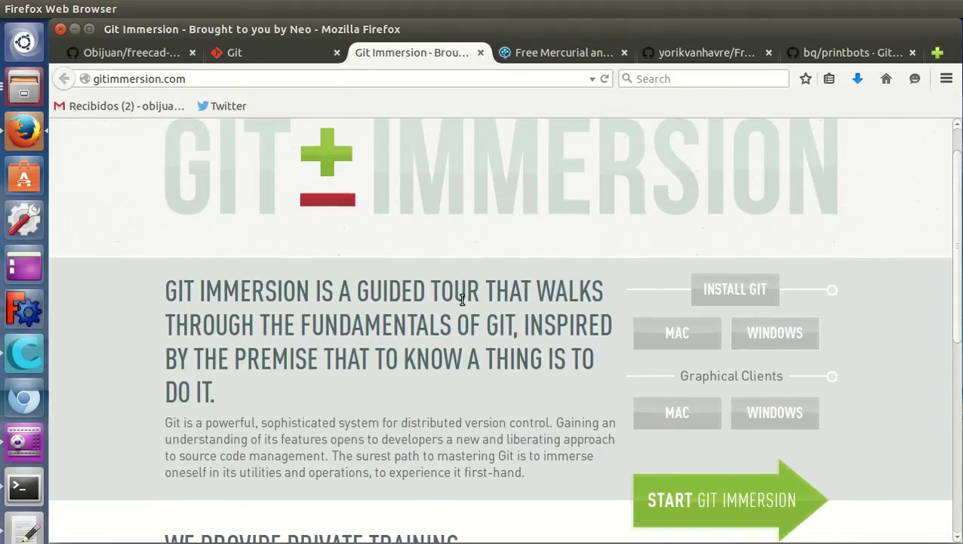
pyautogui.scroll(1, 513, 240)
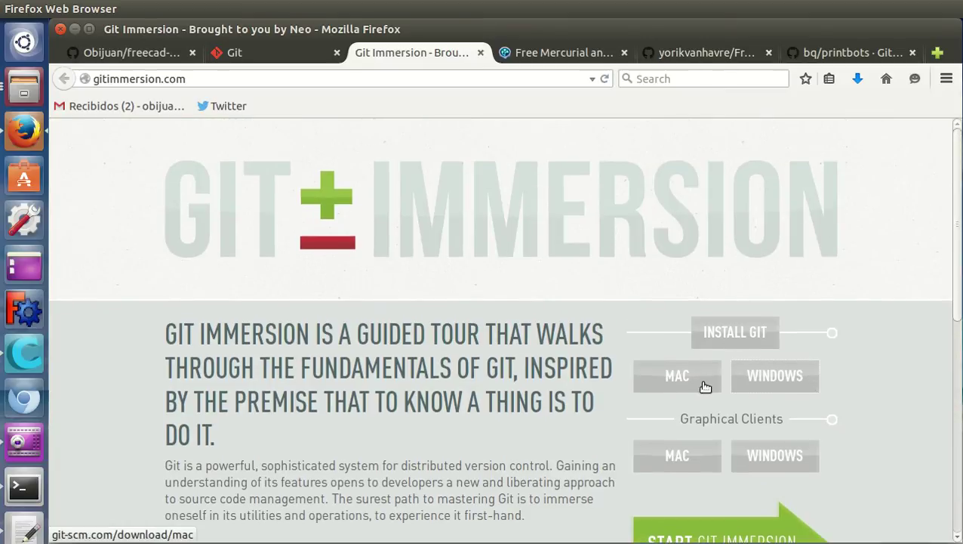
pyautogui.scroll(-2, 895, 391)
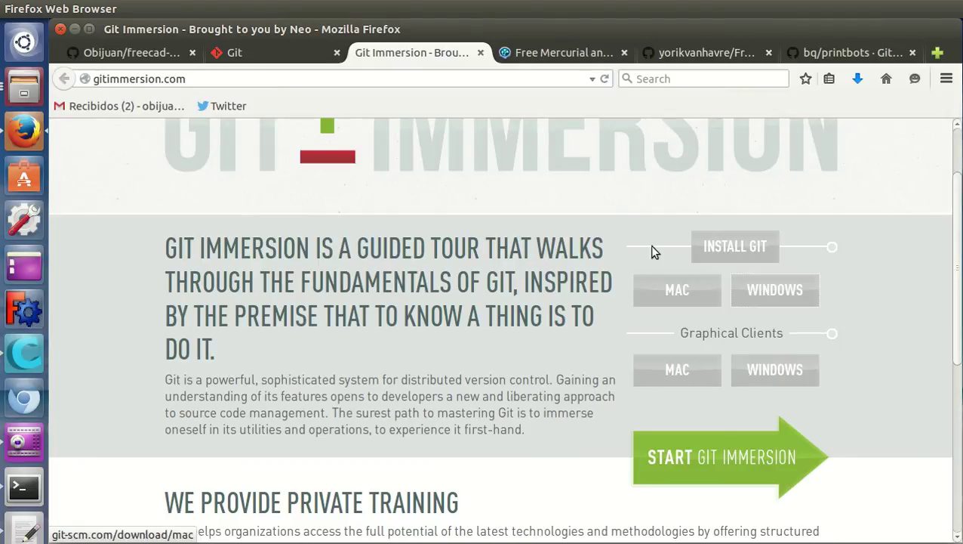
pyautogui.click(546, 51)
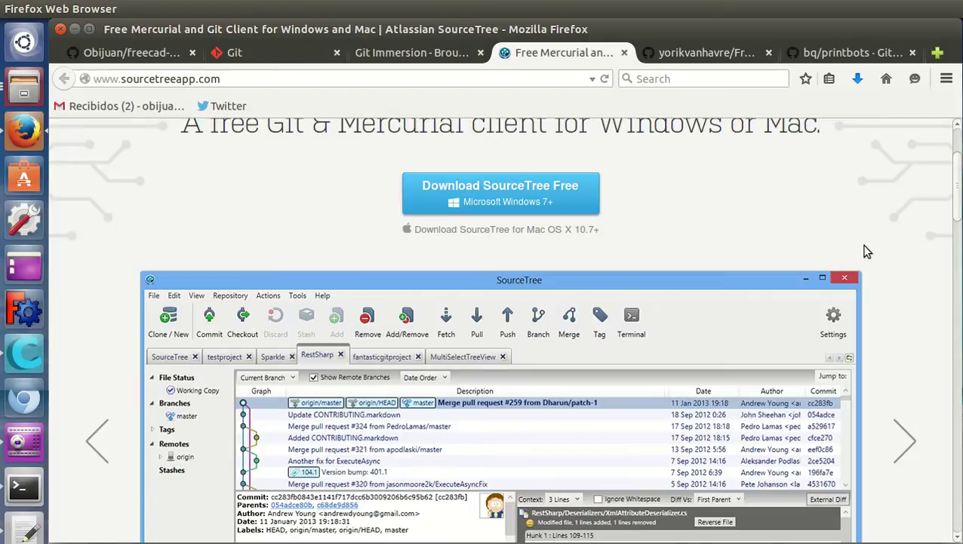
# Browse SourceTree's repository-history screenshot, then return to git-scm.com and the development2 folder window
pyautogui.scroll(2, 736, 249)
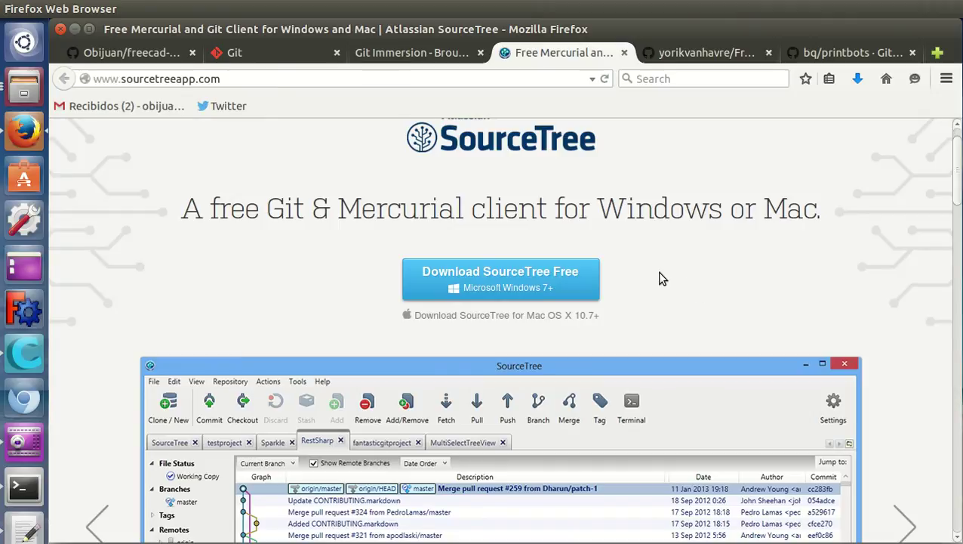
pyautogui.scroll(-1, 679, 295)
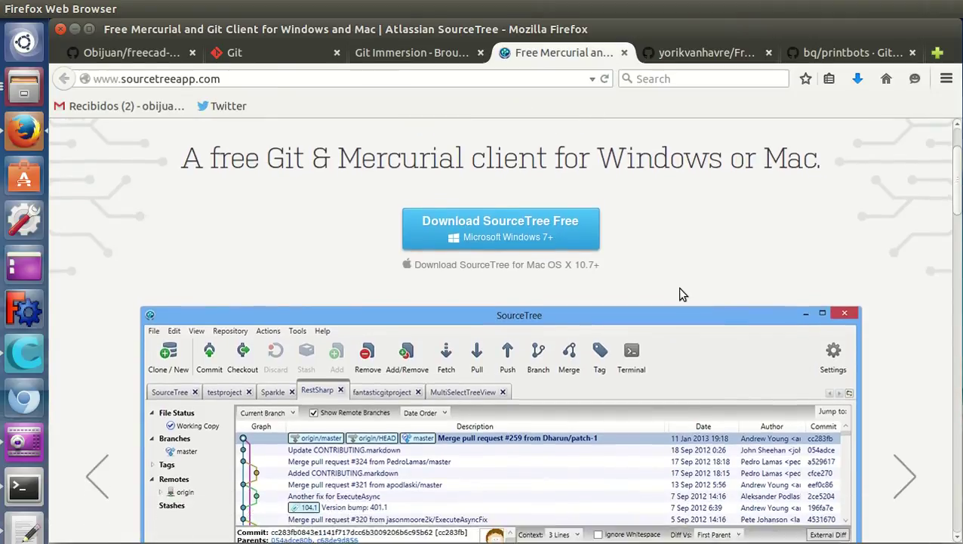
pyautogui.scroll(-5, 679, 293)
pyautogui.scroll(2, 682, 231)
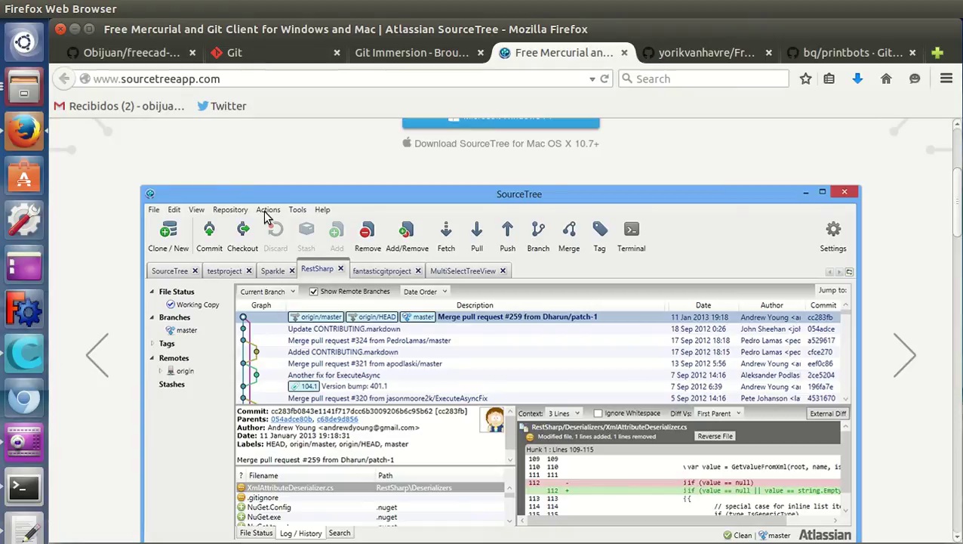
pyautogui.scroll(3, 496, 329)
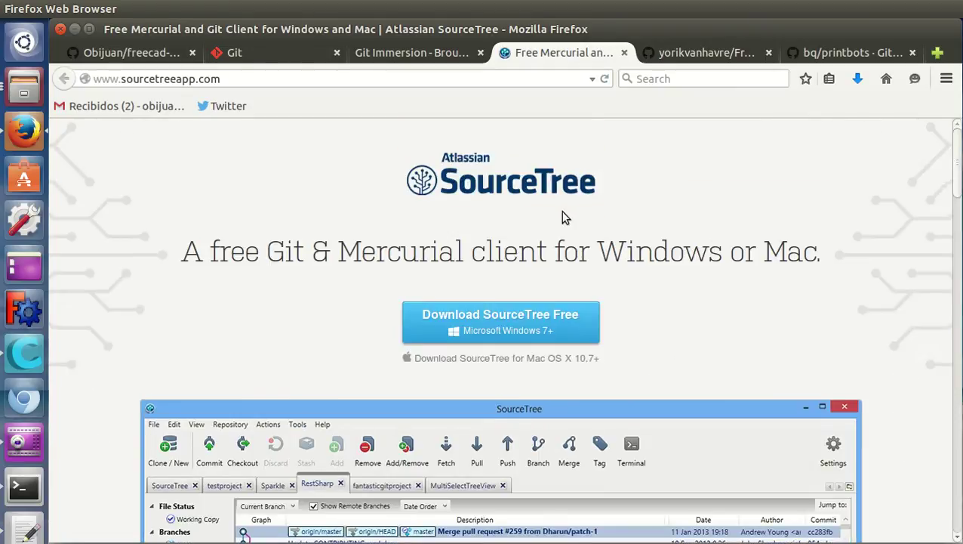
pyautogui.click(248, 55)
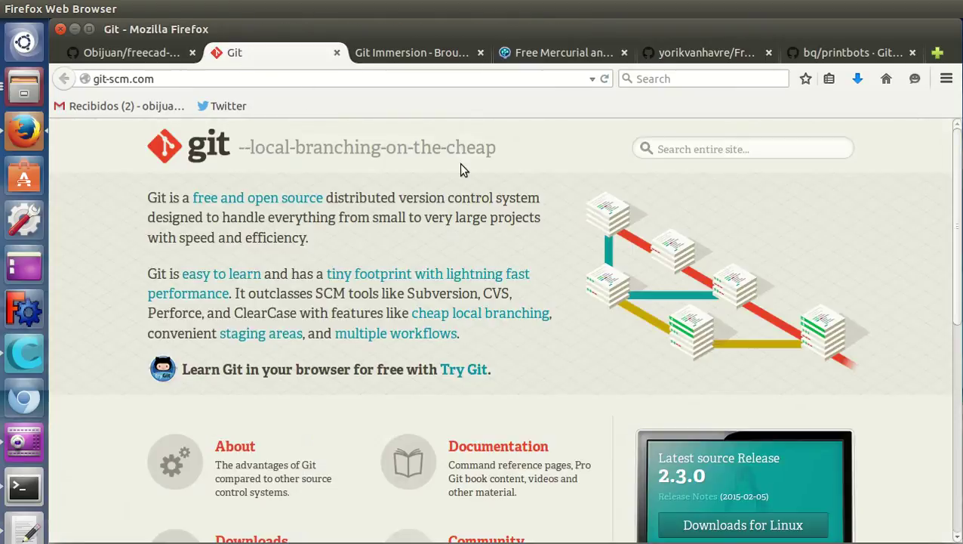
pyautogui.hotkey('alt', 'Tab')
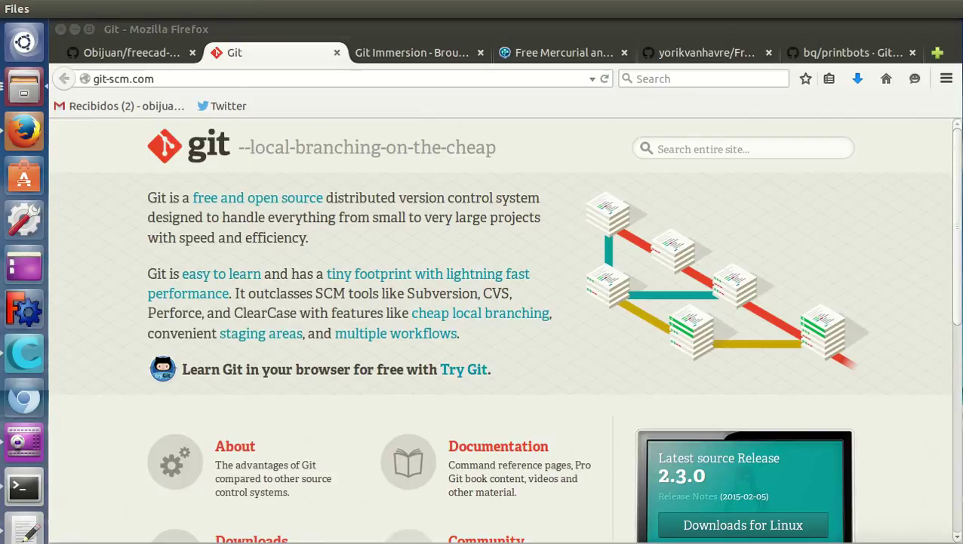
# Install Git in the terminal with 'sudo apt-get install git', entering the account password
pyautogui.click(27, 487)
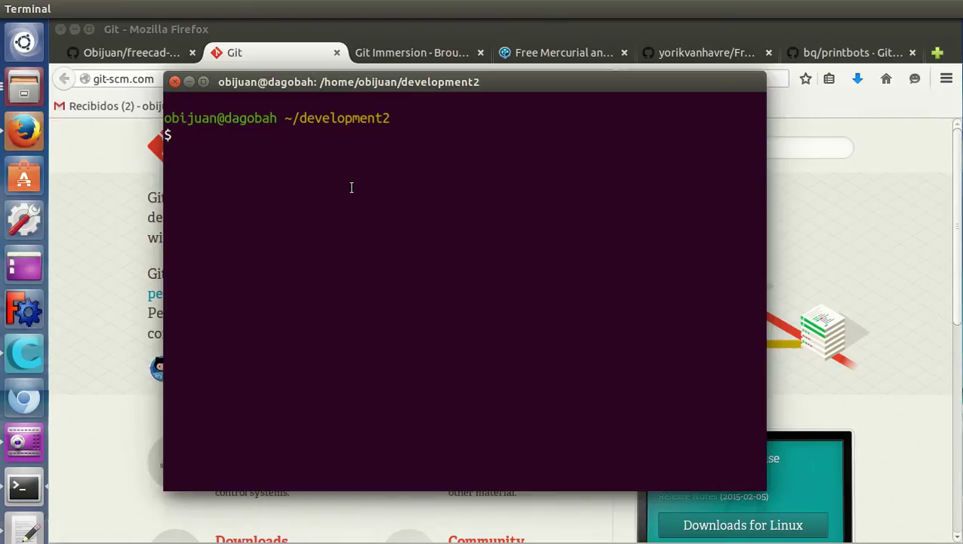
pyautogui.write('sudo ')
pyautogui.write('apt-get install git')
pyautogui.press('Return')
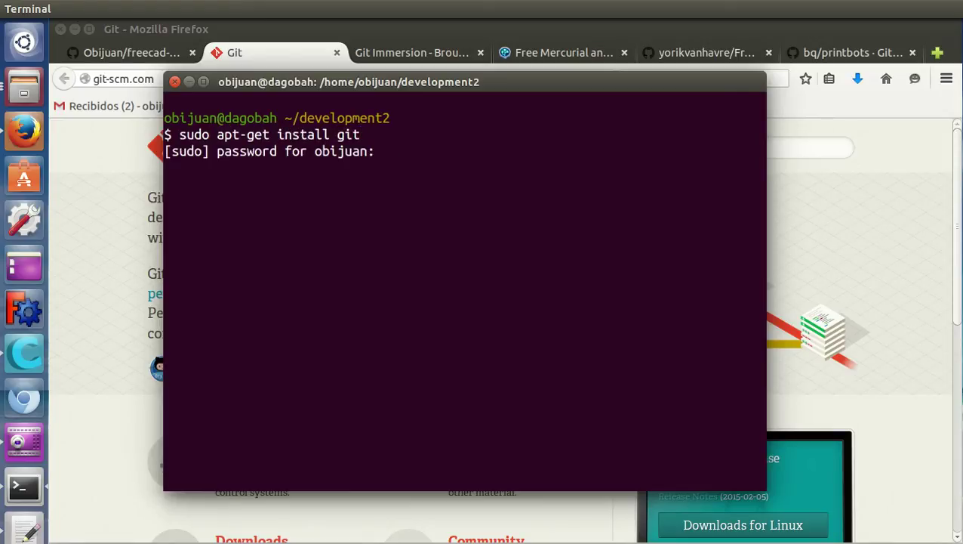
pyautogui.press('Return')
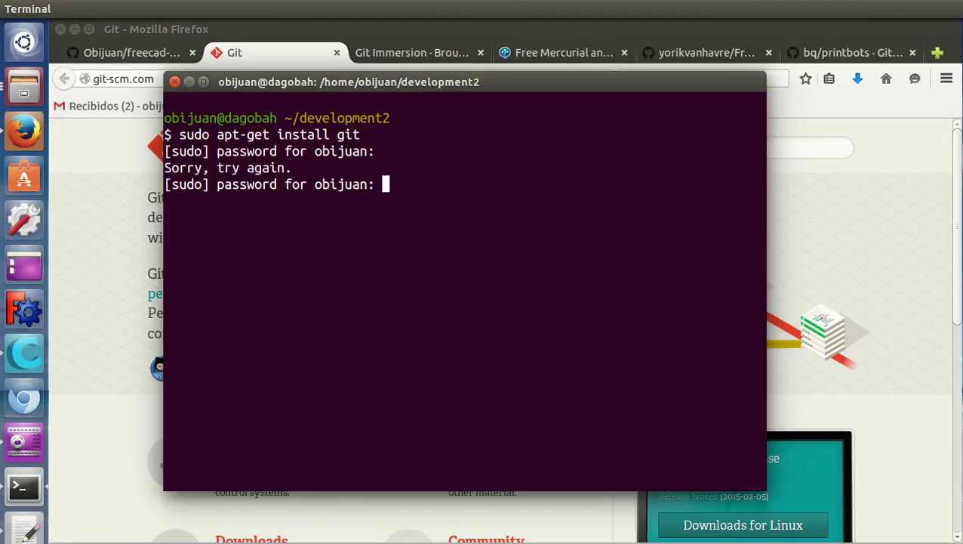
pyautogui.press('Return')
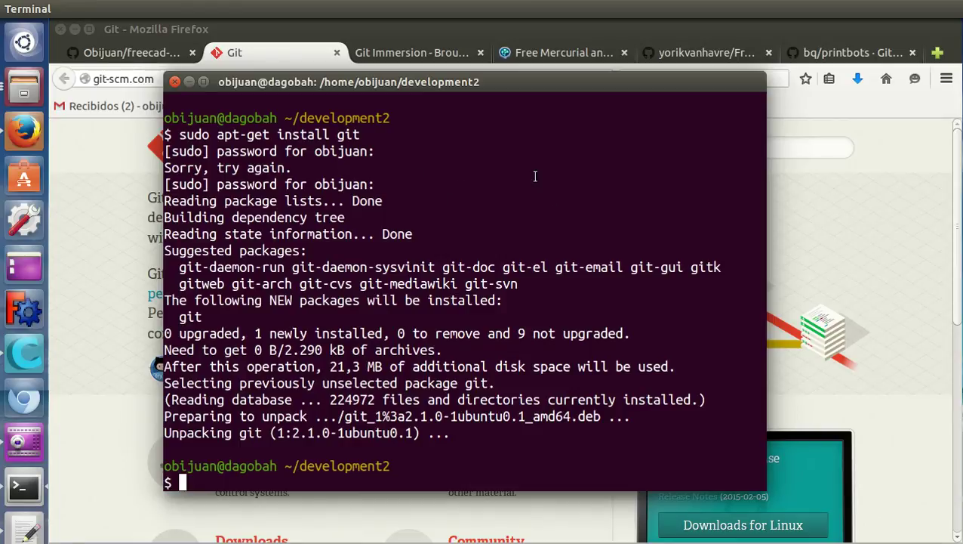
# Clear the terminal with 'reset' and check the installed version with 'git --version'
pyautogui.write('reset')
pyautogui.press('Return')
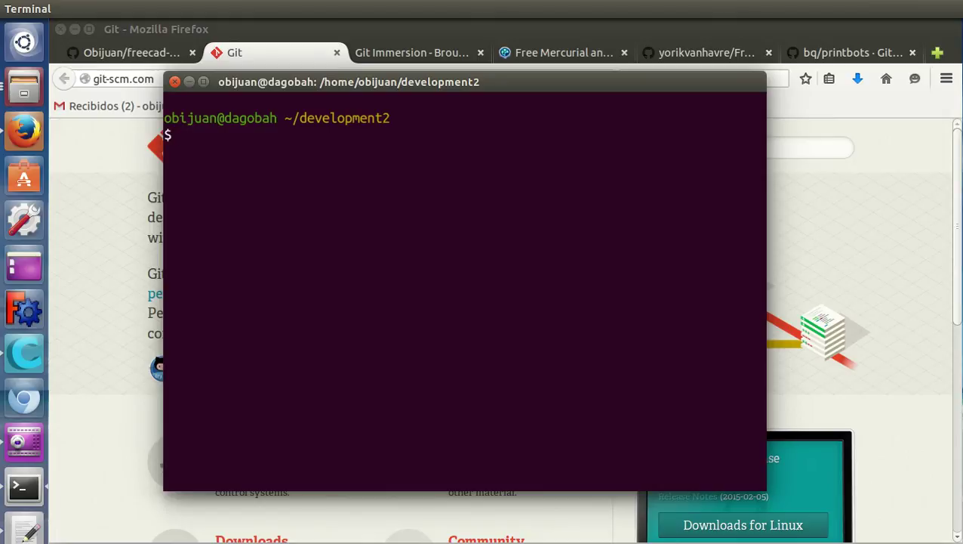
pyautogui.write('git --version')
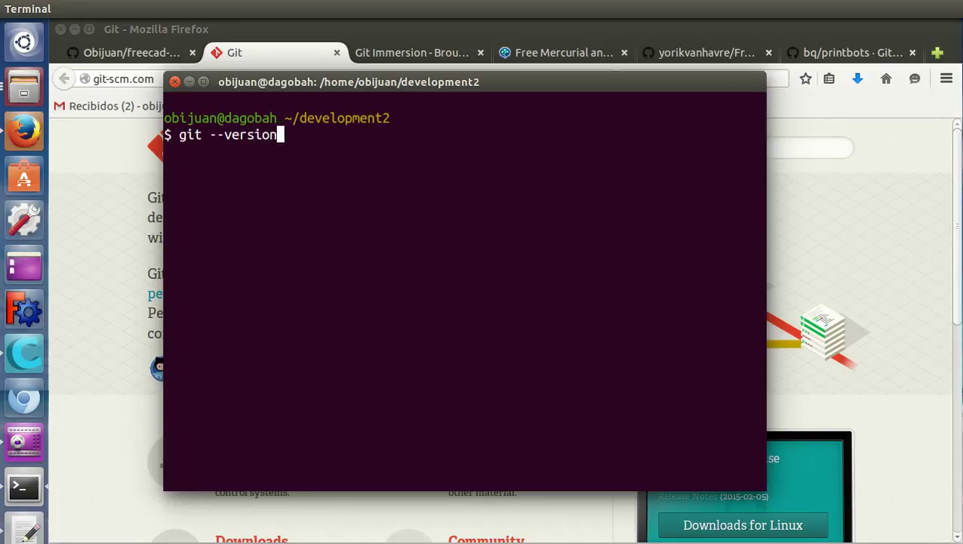
pyautogui.press('Return')
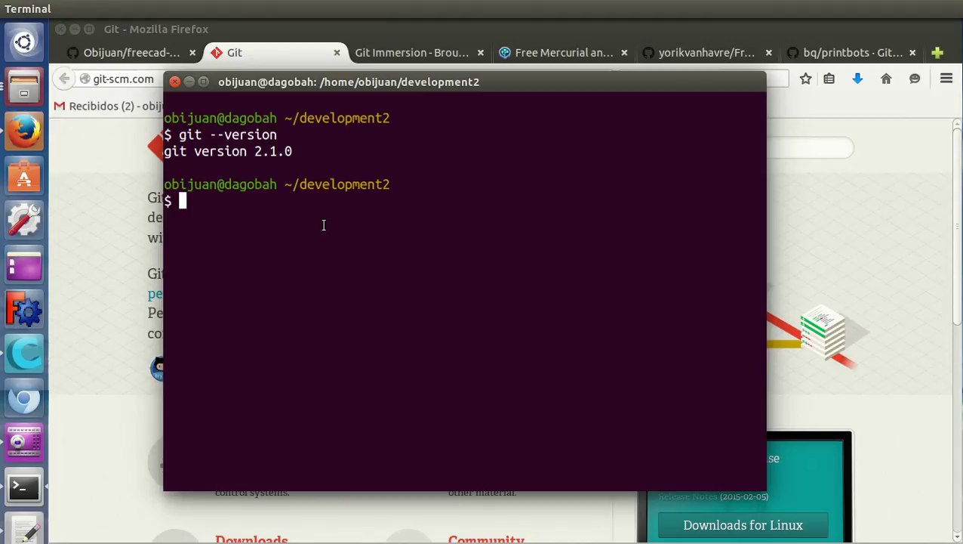
# Copy the clone URL from the freecad-key-chain-library GitHub page
pyautogui.click(156, 60)
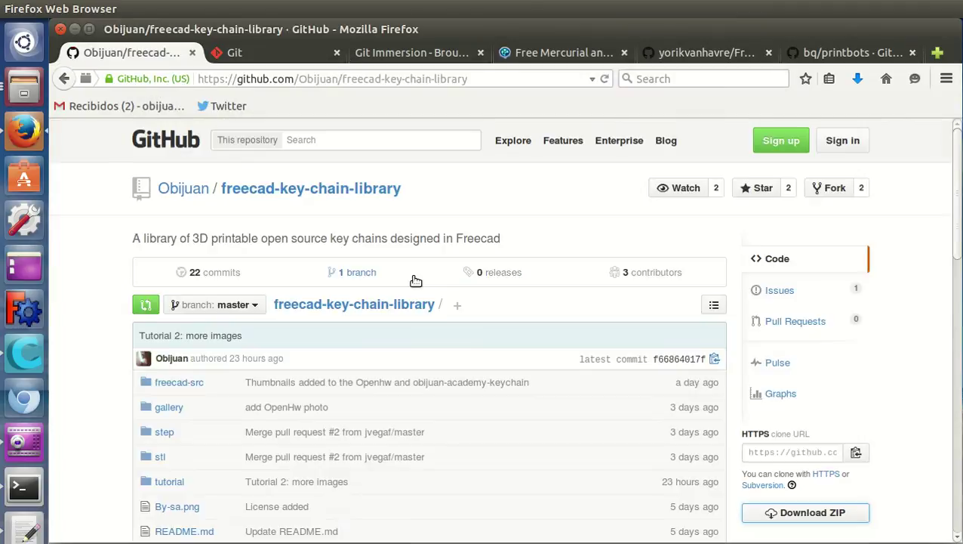
pyautogui.scroll(-3, 473, 301)
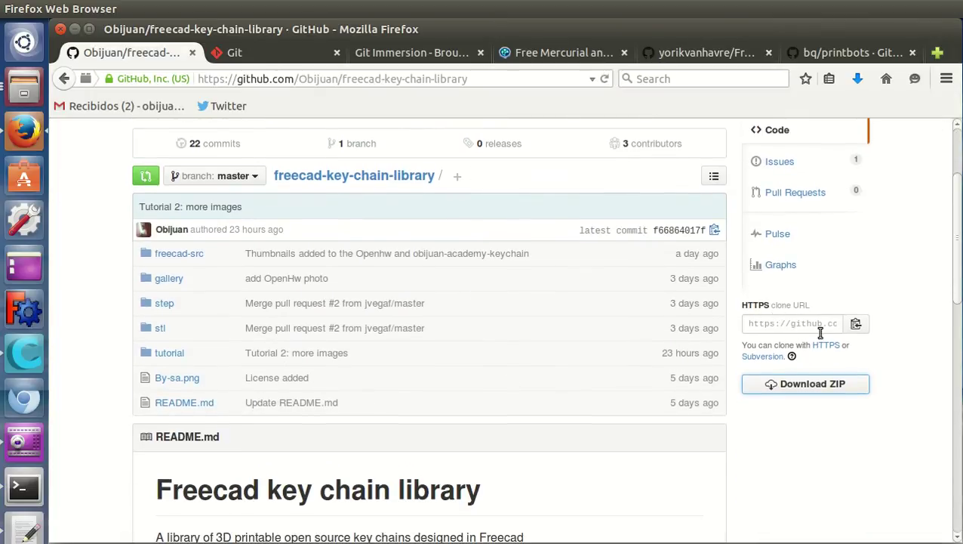
pyautogui.click(858, 325)
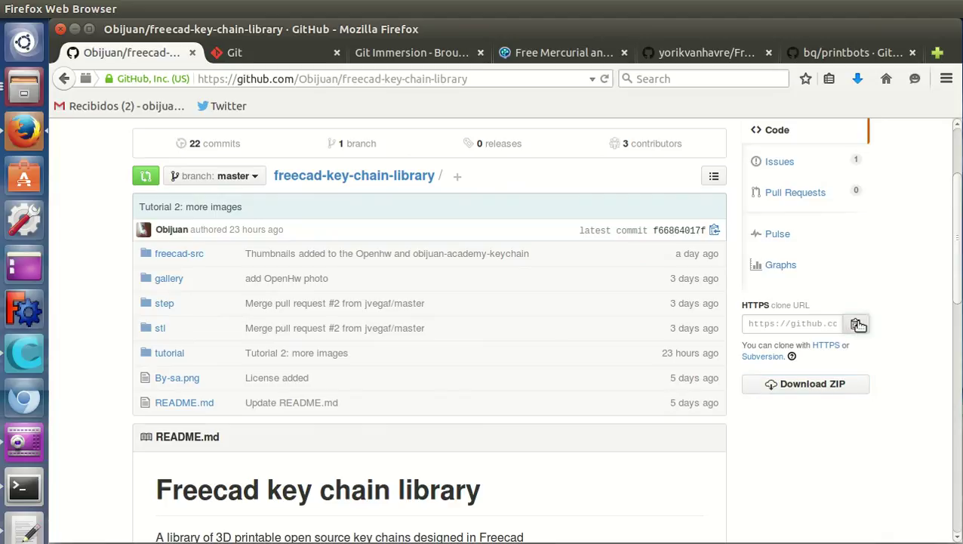
# Run 'git clone' with the pasted URL to clone the repository into development2
pyautogui.click(22, 486)
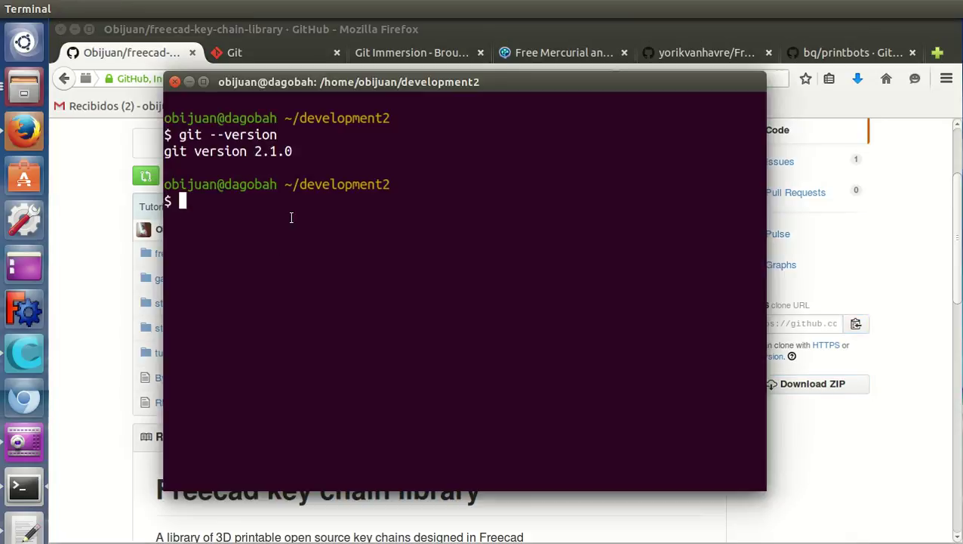
pyautogui.write('git clone')
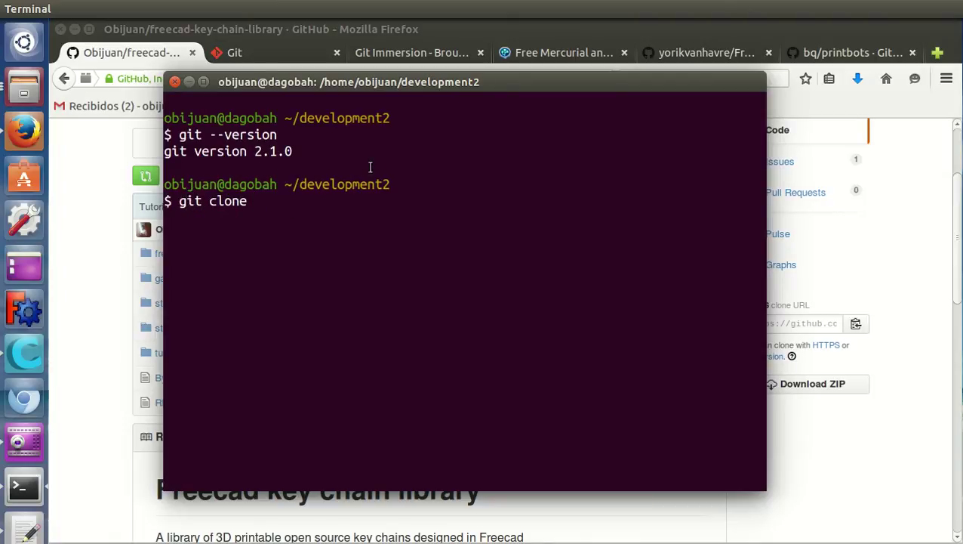
pyautogui.rightClick(260, 201)
pyautogui.click(295, 291)
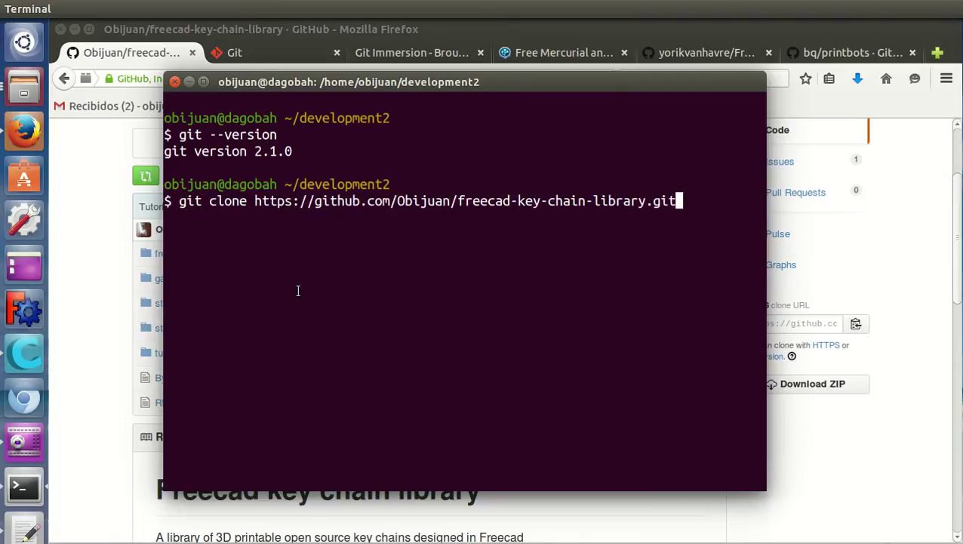
pyautogui.press('Return')
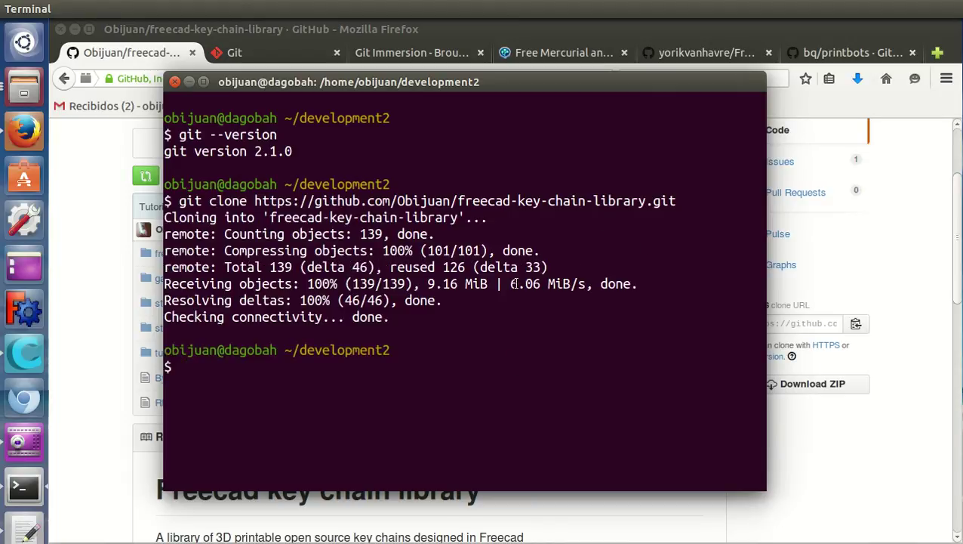
# Go into freecad-key-chain-library/freecad-src in an enlarged Files window and select obijuan-academy-keychain.FCStd
pyautogui.click(24, 87)
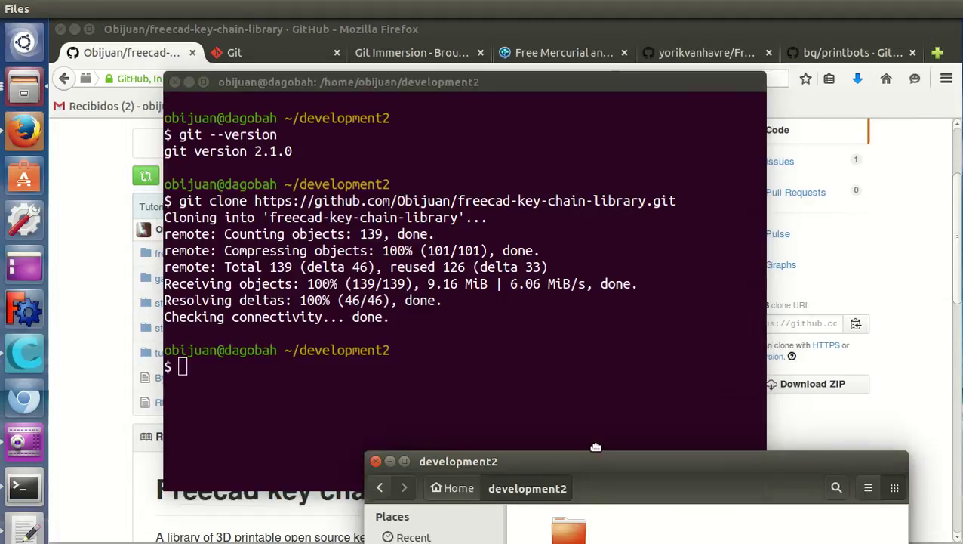
pyautogui.moveTo(536, 174)
pyautogui.mouseDown()
pyautogui.moveTo(520, 124)
pyautogui.moveTo(545, 126)
pyautogui.mouseUp()
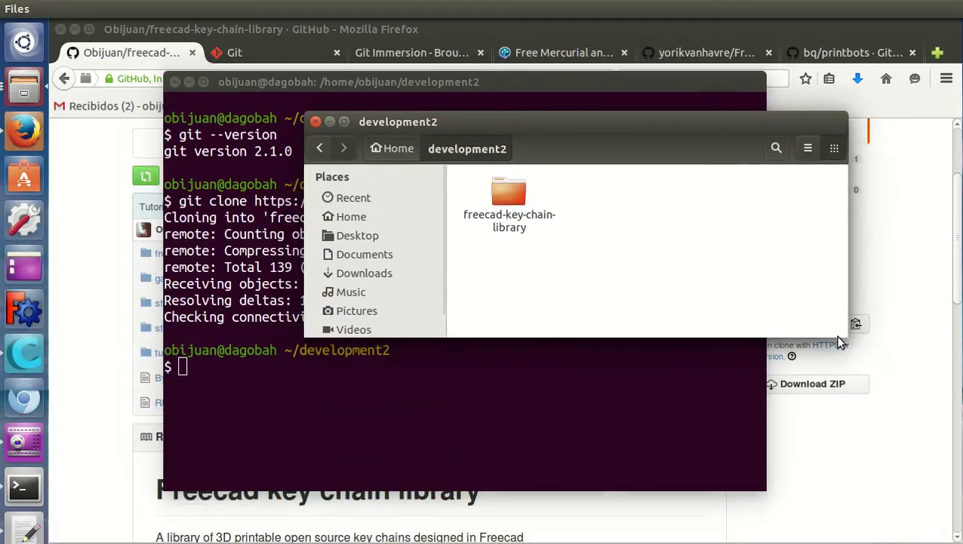
pyautogui.moveTo(848, 332); pyautogui.dragTo(848, 382)
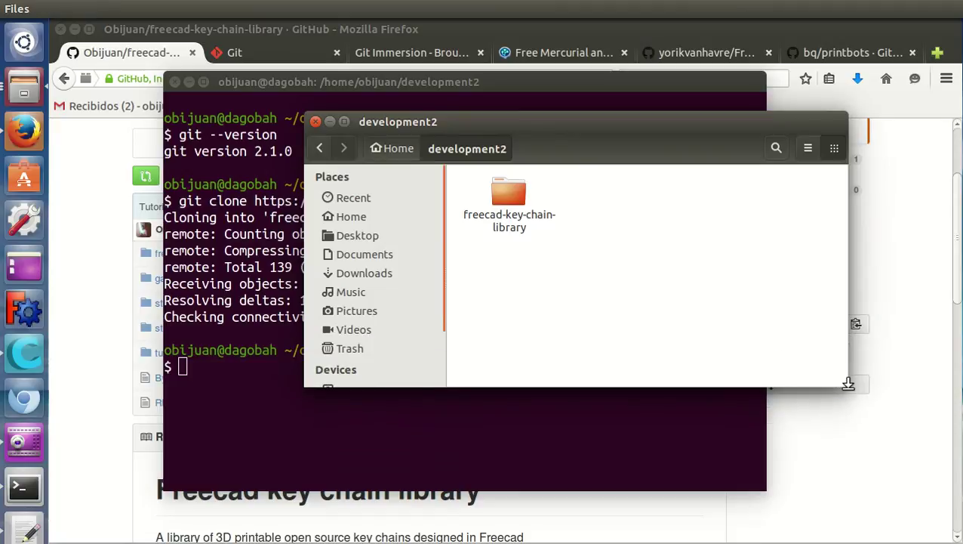
pyautogui.doubleClick(509, 195)
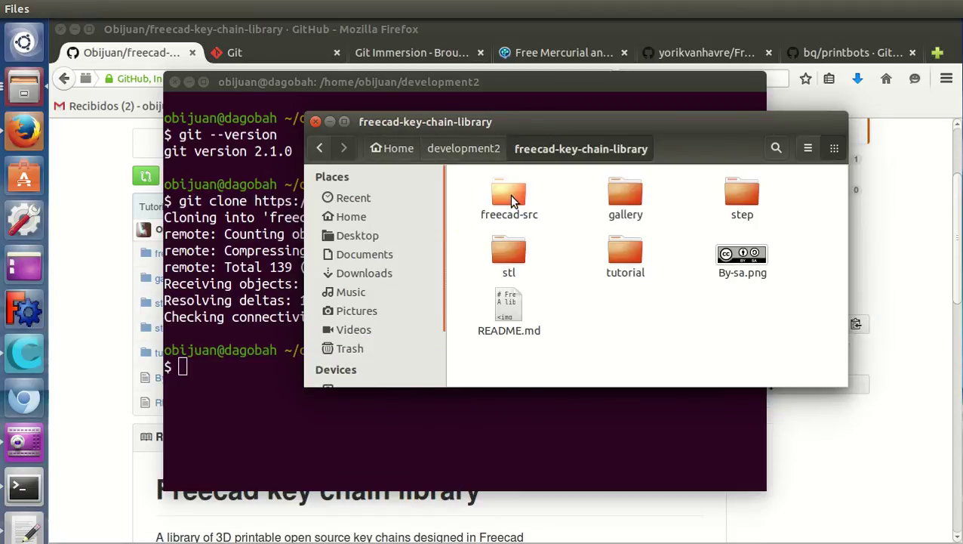
pyautogui.doubleClick(510, 194)
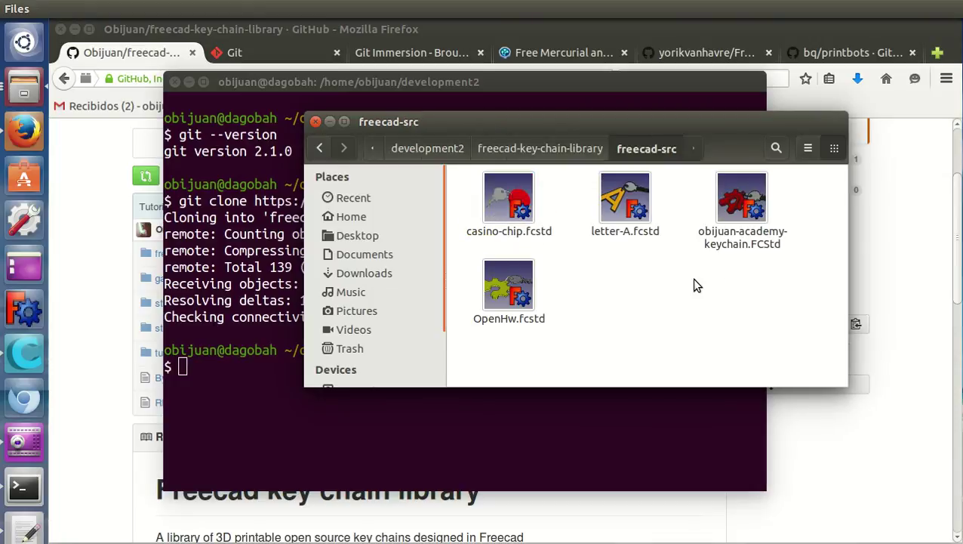
pyautogui.click(740, 218)
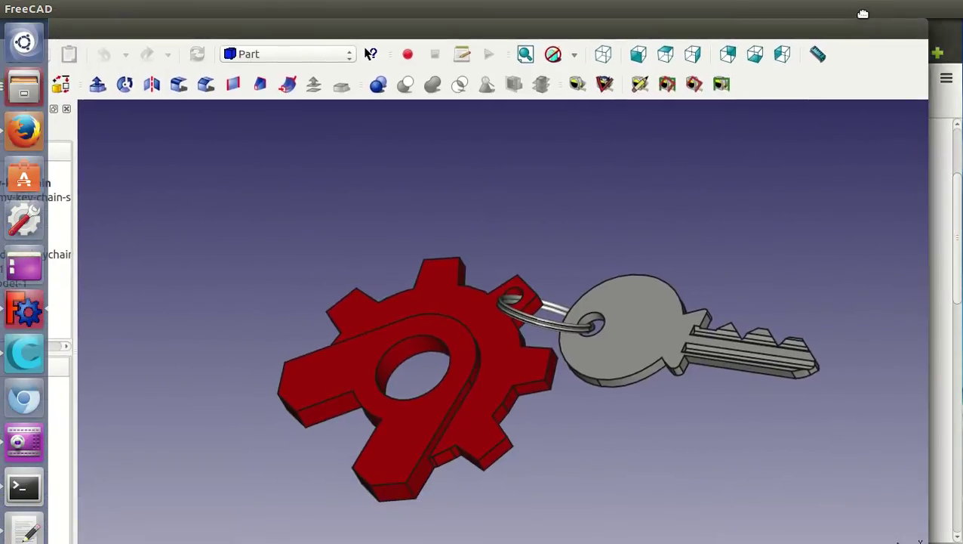
# Maximize FreeCAD and orbit the red gear keychain and key to view it from several angles
pyautogui.moveTo(857, 447); pyautogui.dragTo(857, 7)
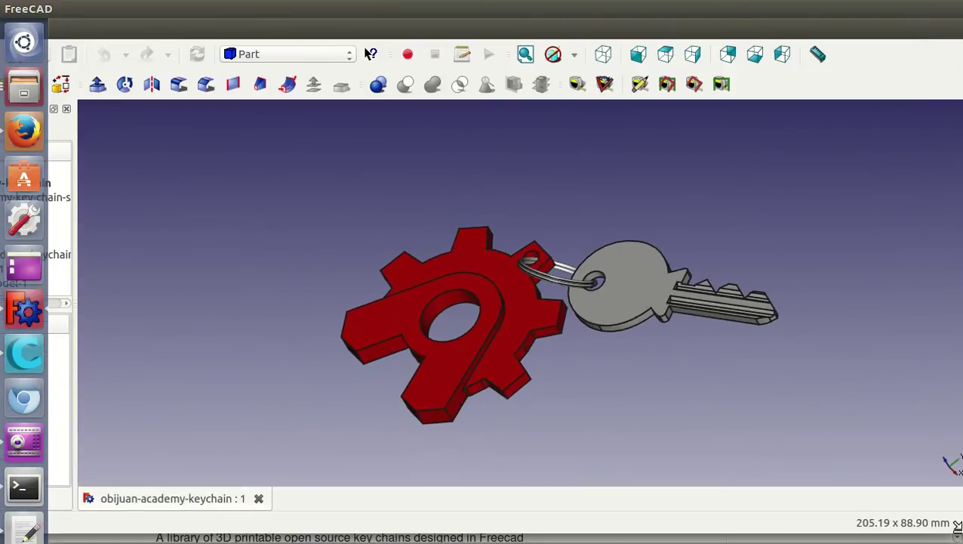
pyautogui.moveTo(595, 346)
pyautogui.mouseDown()
pyautogui.moveTo(591, 368)
pyautogui.moveTo(940, 496)
pyautogui.mouseUp()
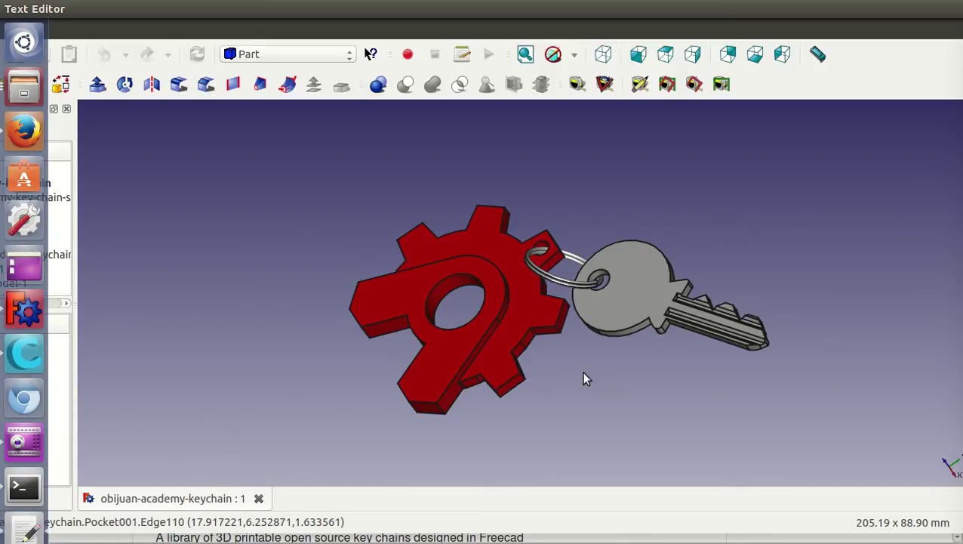
pyautogui.moveTo(583, 370); pyautogui.dragTo(615, 362)
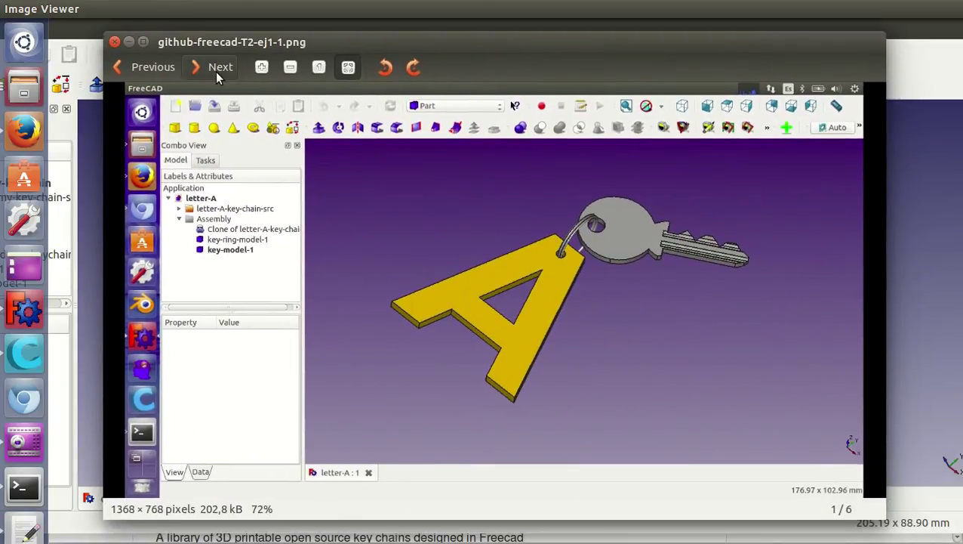
# View the gear keychain and pallet screenshots, then return to the freecad-key-chain-library GitHub page
pyautogui.click(216, 72)
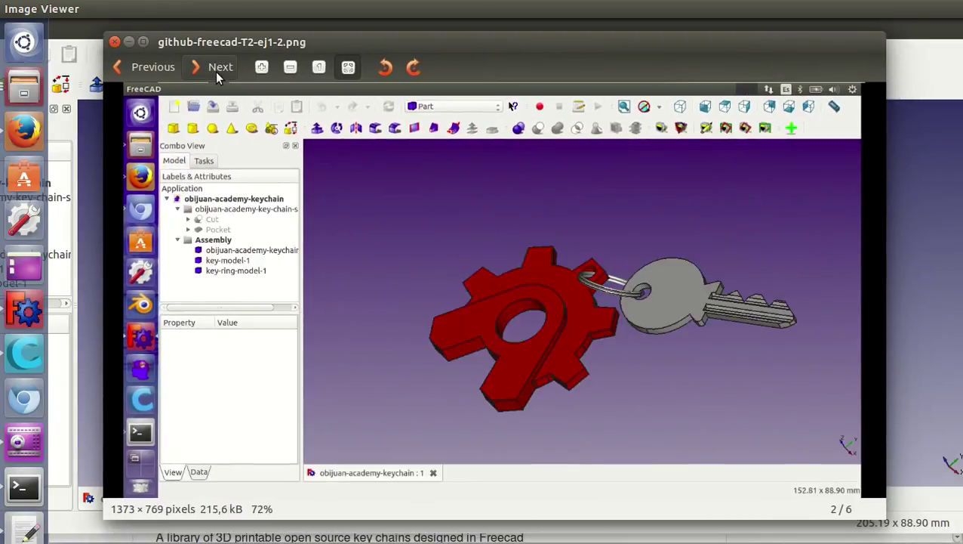
pyautogui.click(216, 69)
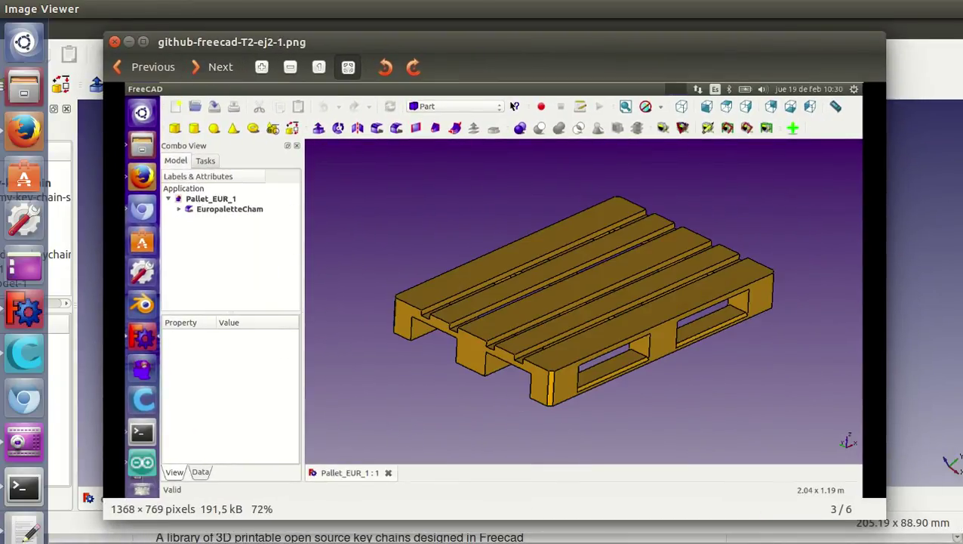
pyautogui.click(28, 133)
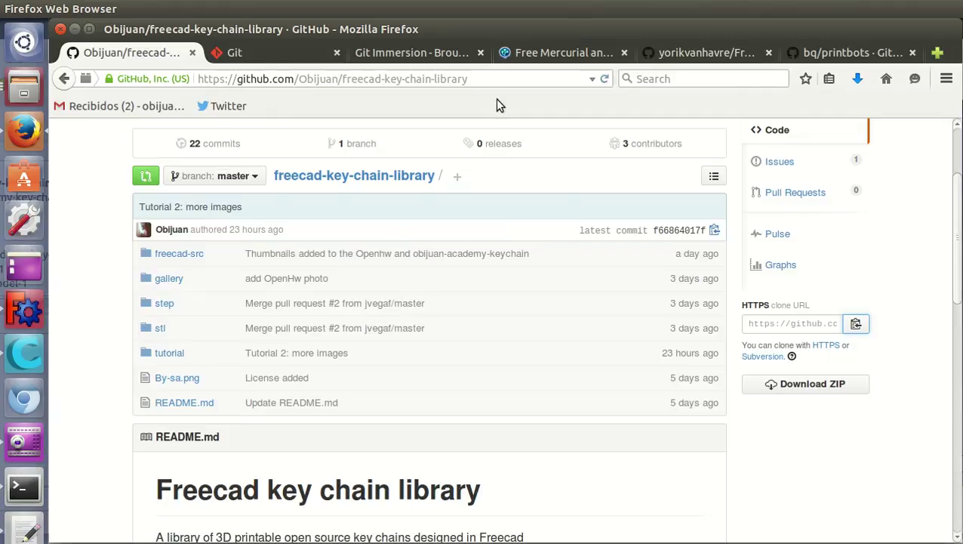
# Scroll through the FreeCAD-library repository's file list
pyautogui.click(698, 55)
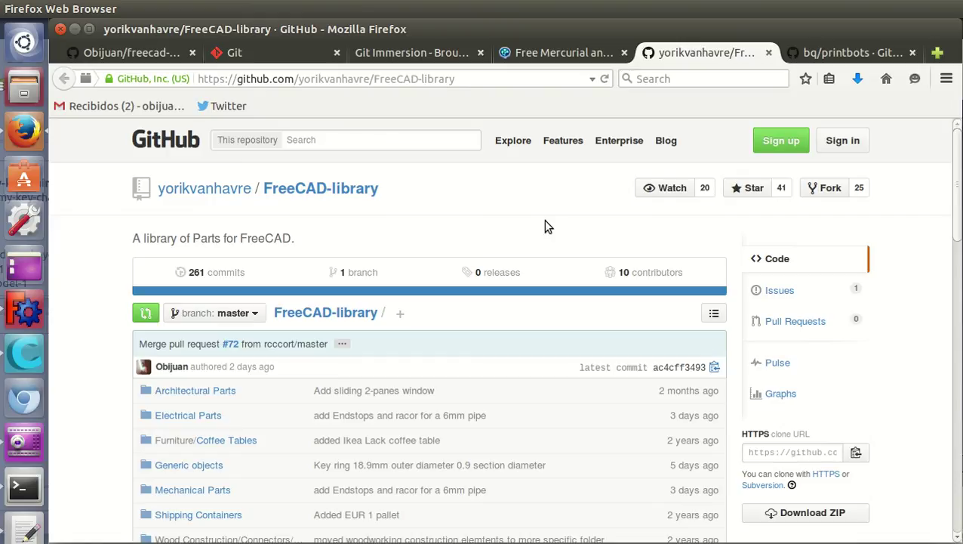
pyautogui.scroll(-2, 547, 224)
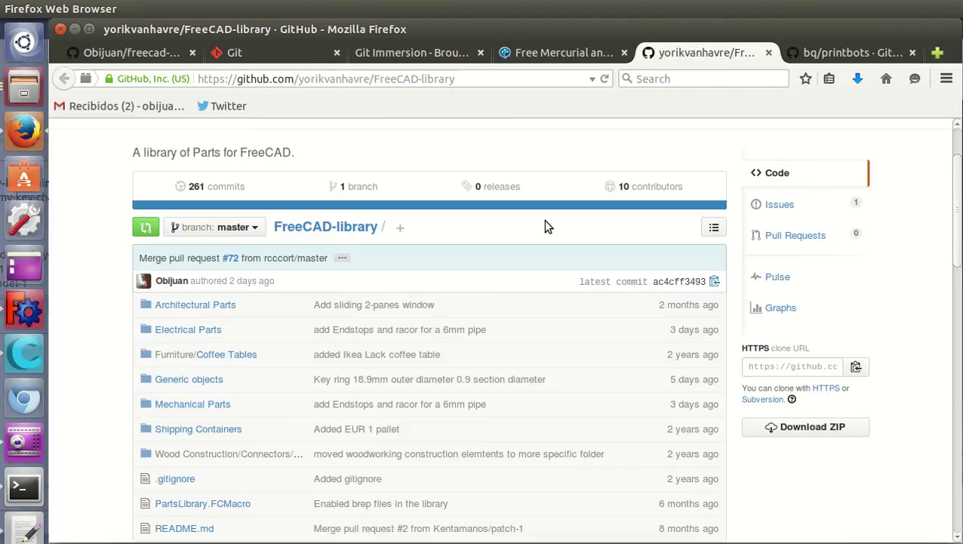
pyautogui.scroll(2, 545, 223)
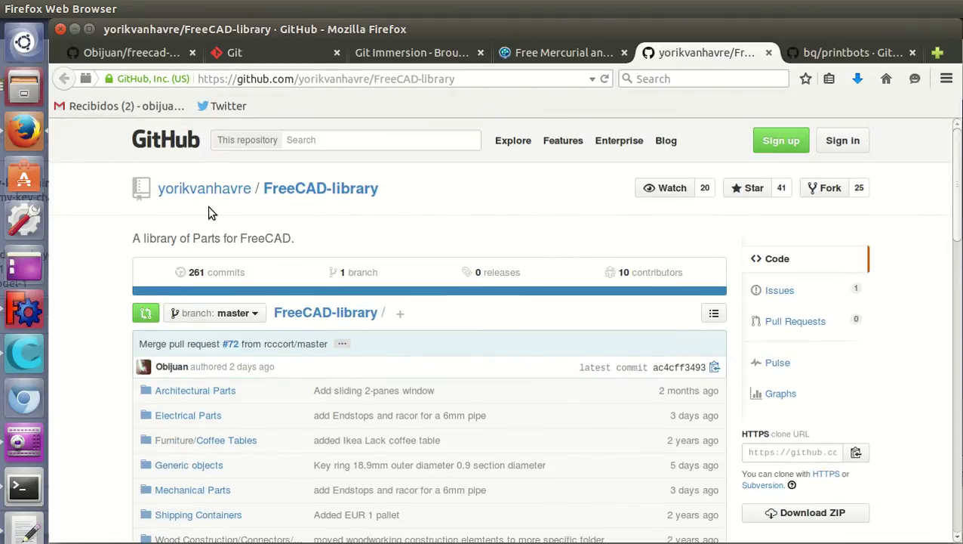
pyautogui.scroll(-1, 513, 235)
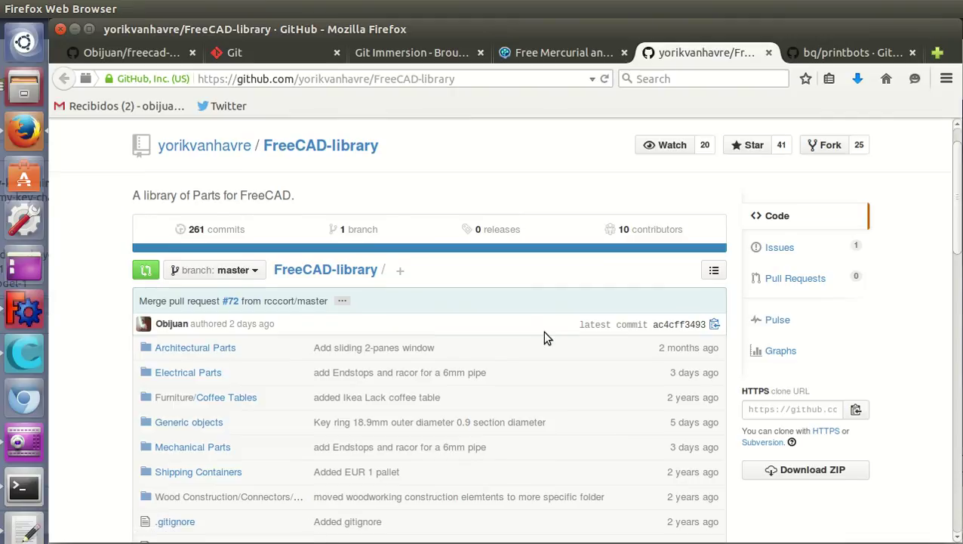
pyautogui.scroll(-4, 545, 338)
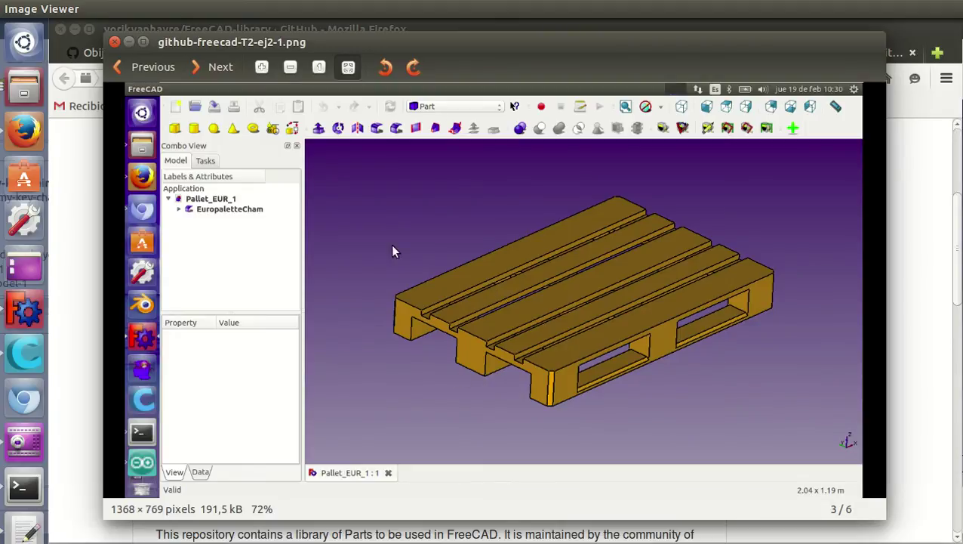
# View the battery-holder screenshot, then go to the bq/printbots repository page
pyautogui.click(218, 67)
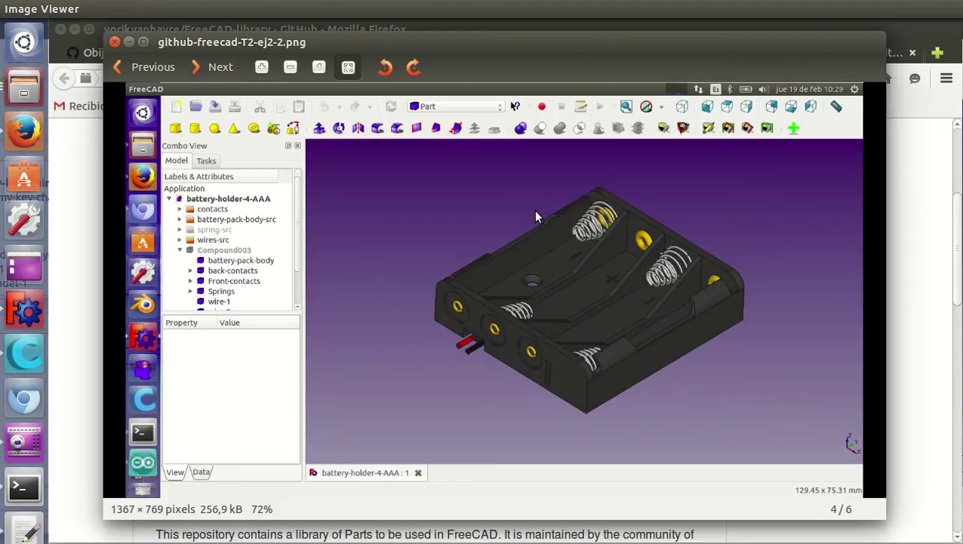
pyautogui.click(18, 127)
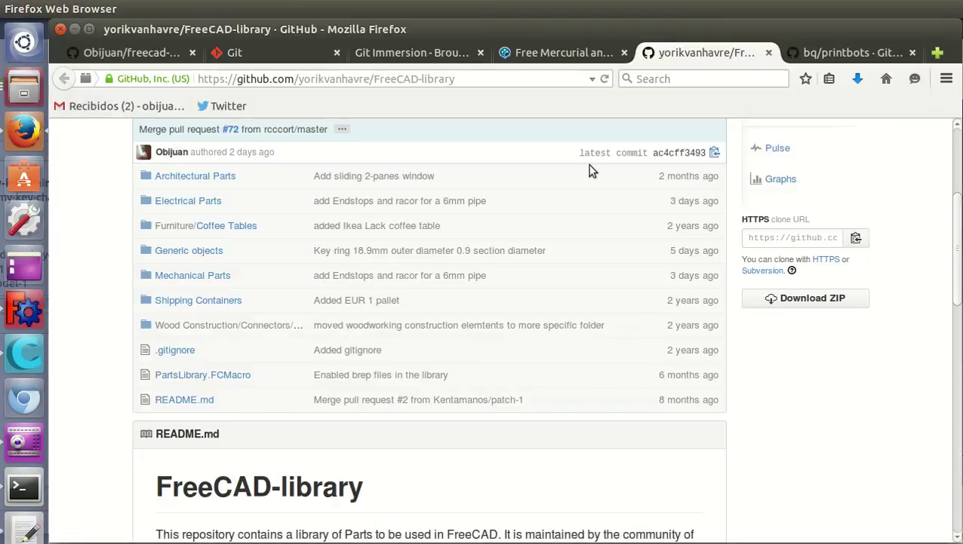
pyautogui.click(851, 53)
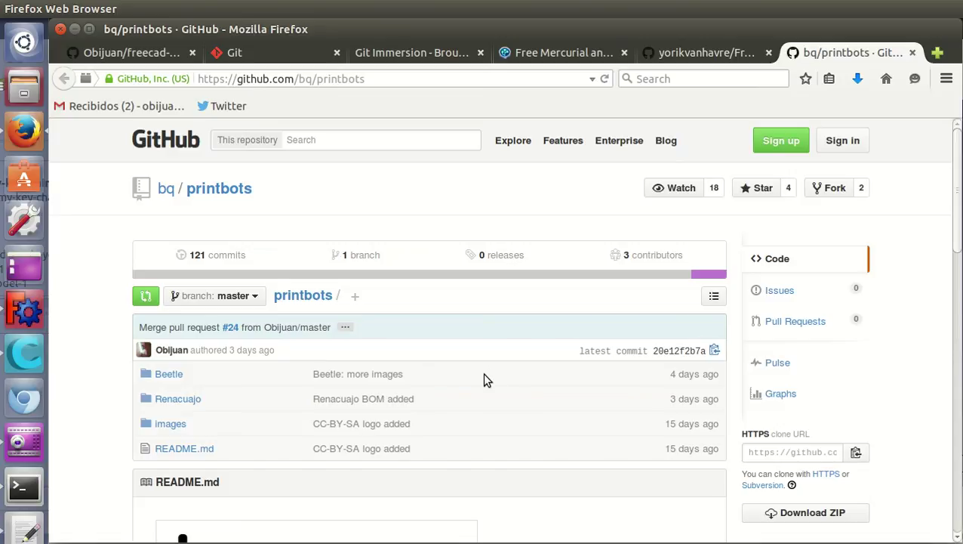
# Glance at the battery-holder screenshot, then scroll the printbots README down to the robot renders
pyautogui.hotkey('alt', 'Tab')
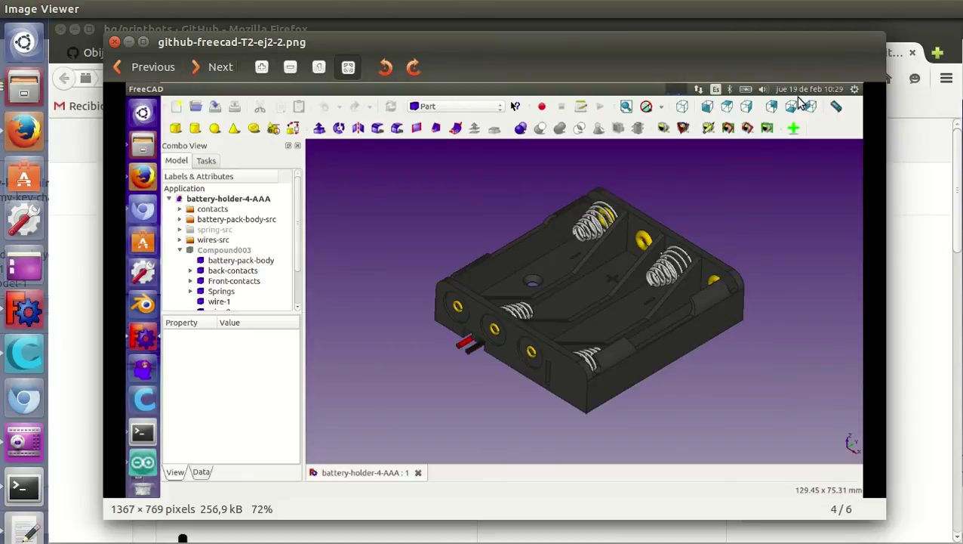
pyautogui.hotkey('alt', 'Tab')
pyautogui.scroll(-5, 505, 384)
pyautogui.scroll(-4, 505, 383)
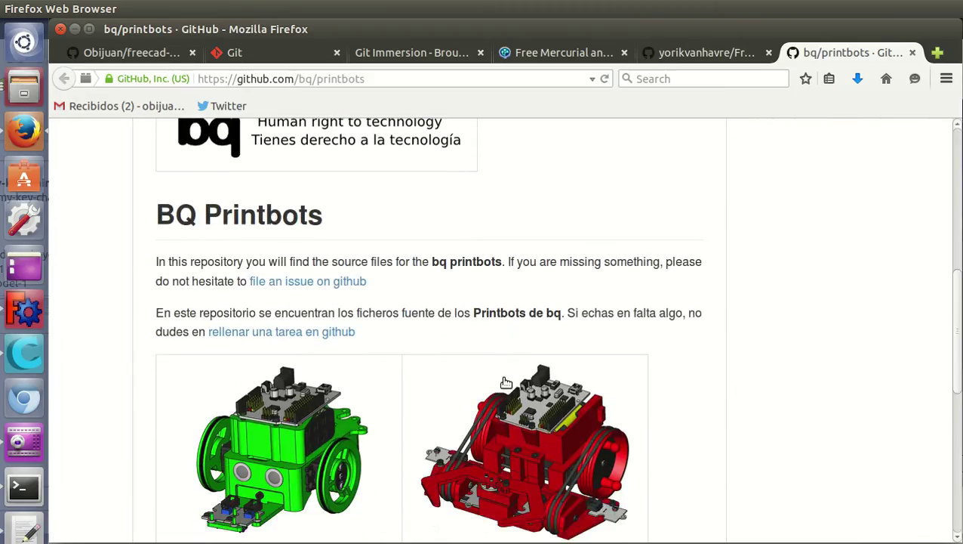
pyautogui.scroll(-1, 408, 360)
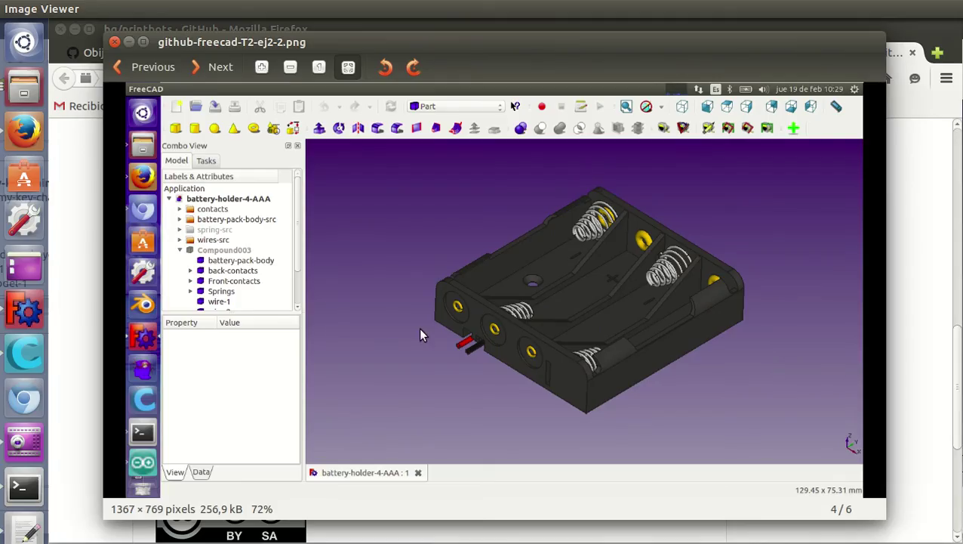
# Advance to the Renacuajo and Beetle robot assembly screenshots, images 5 and 6 of 6
pyautogui.click(213, 67)
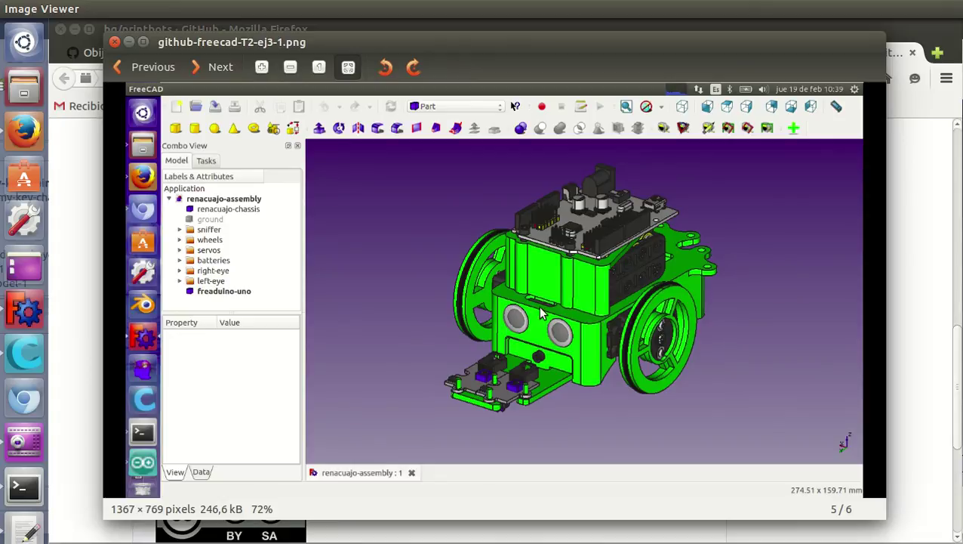
pyautogui.click(214, 67)
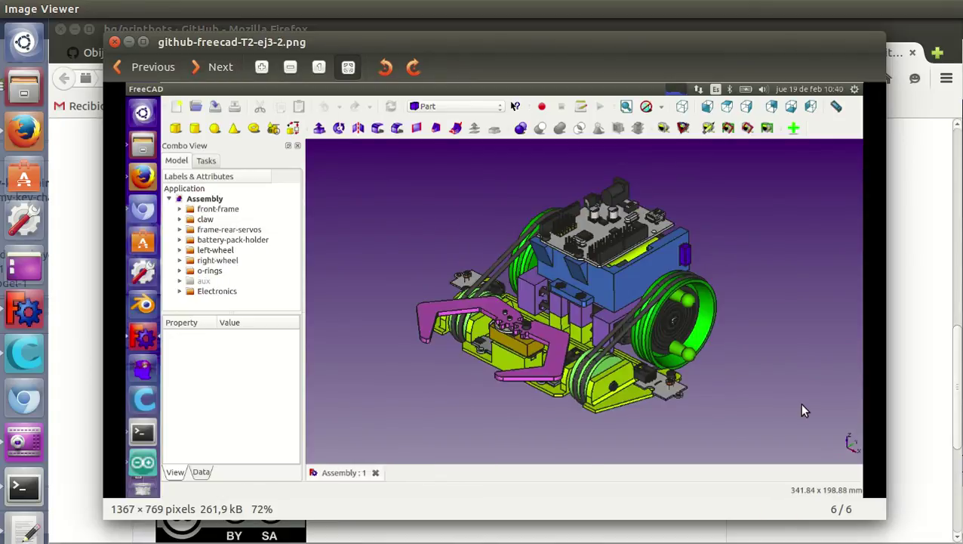